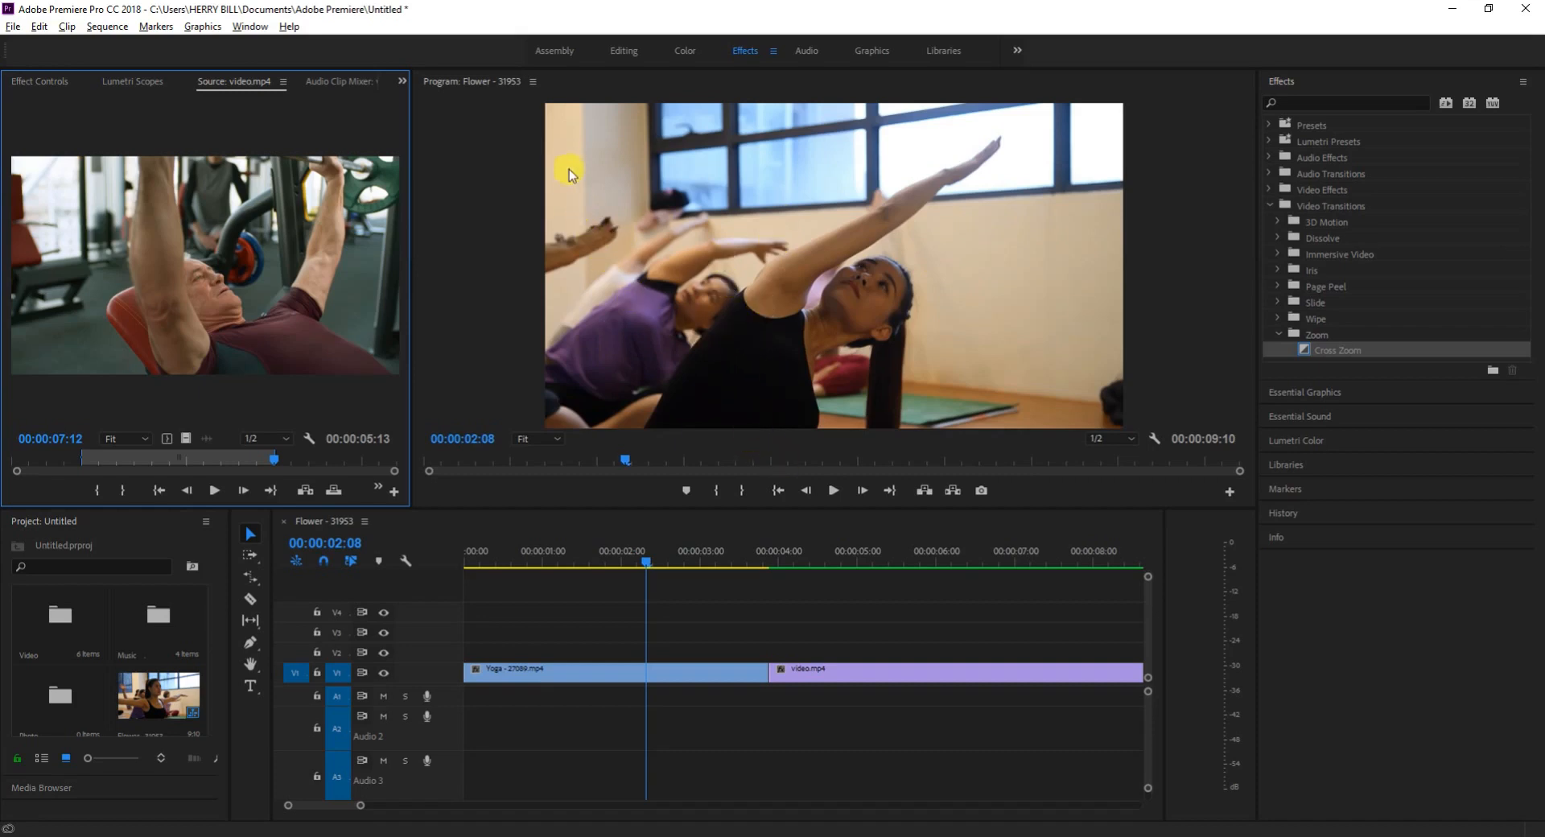
- Play back the sequence across the cut between the yoga and gym clips, and return the playhead to 00:00:02:16
click(834, 490)
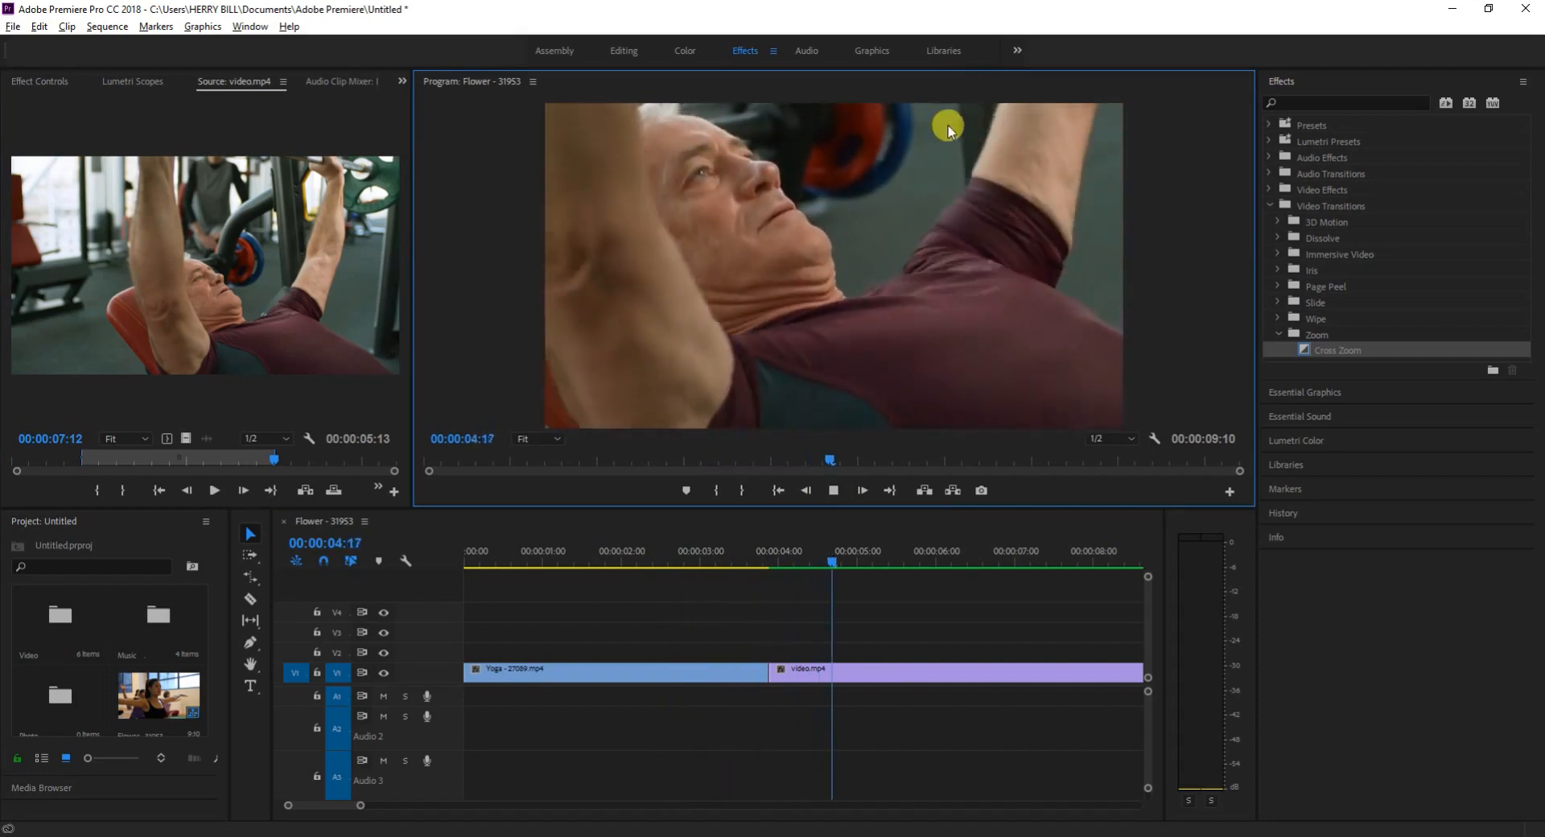
click(829, 491)
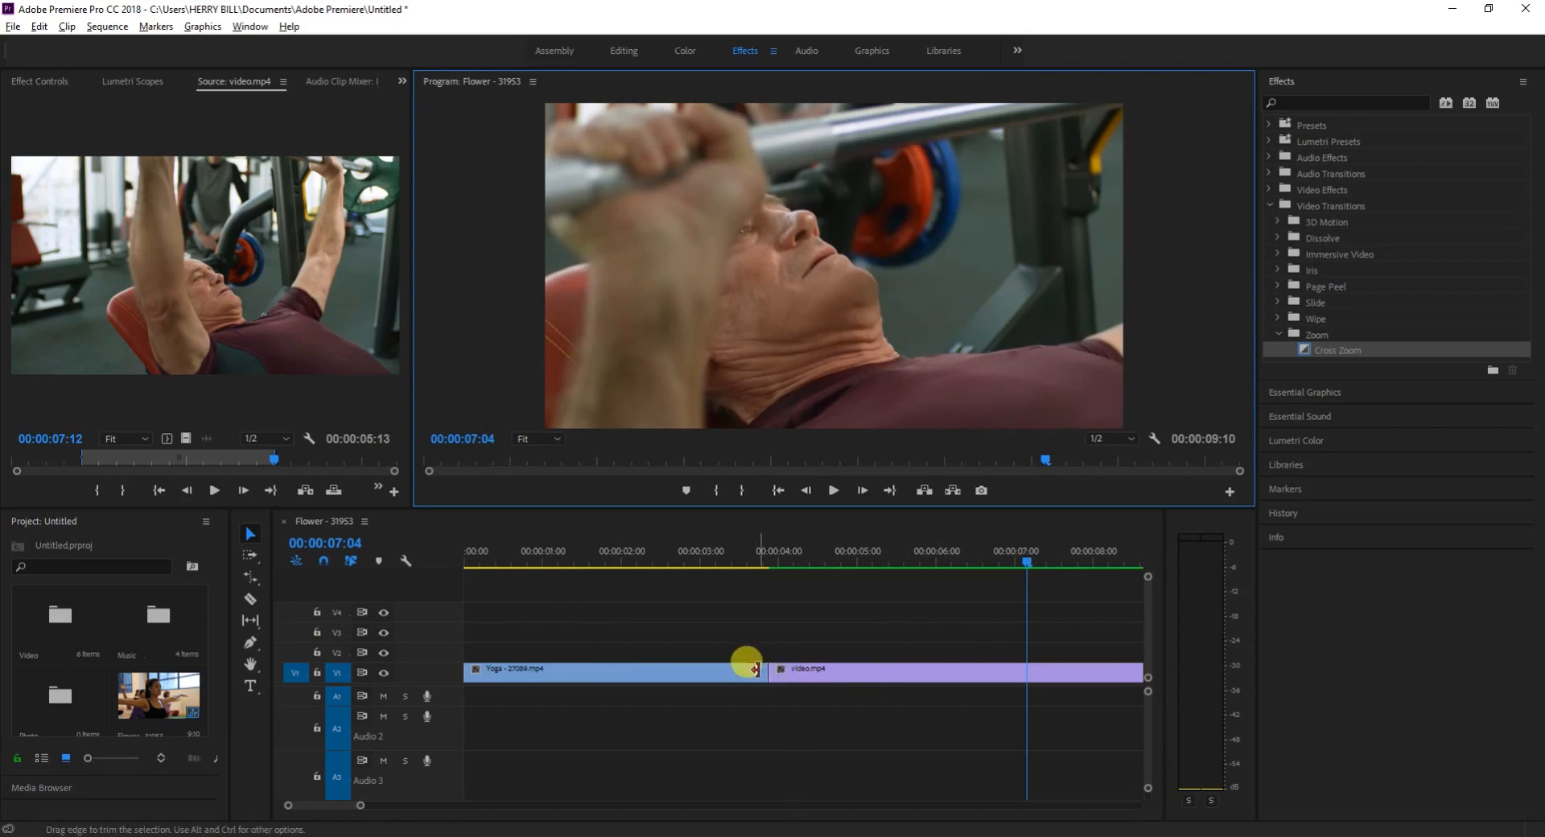
drag(755, 669, 773, 671)
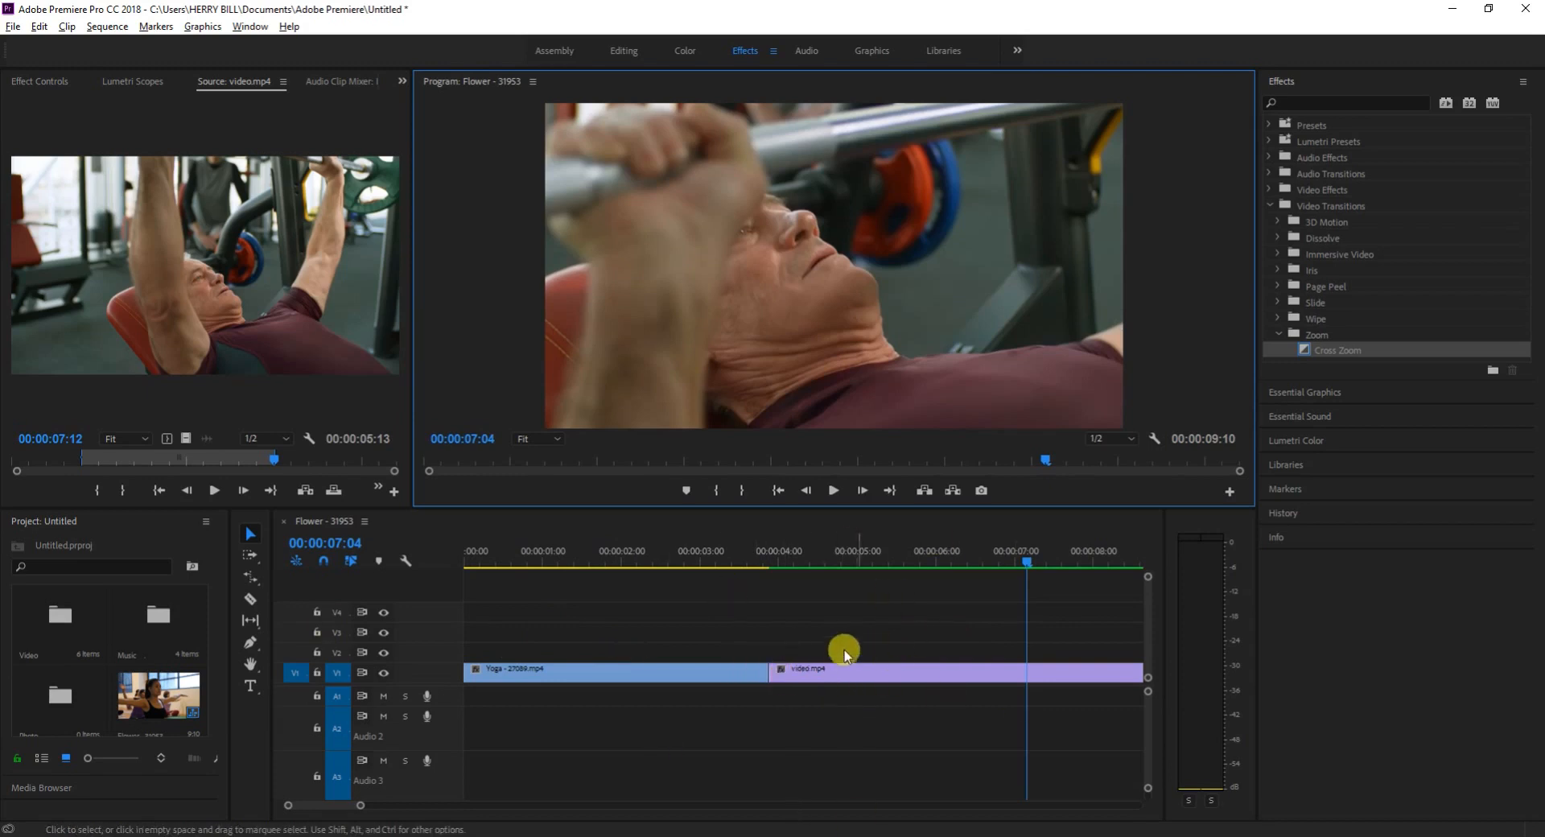
drag(1033, 557, 673, 593)
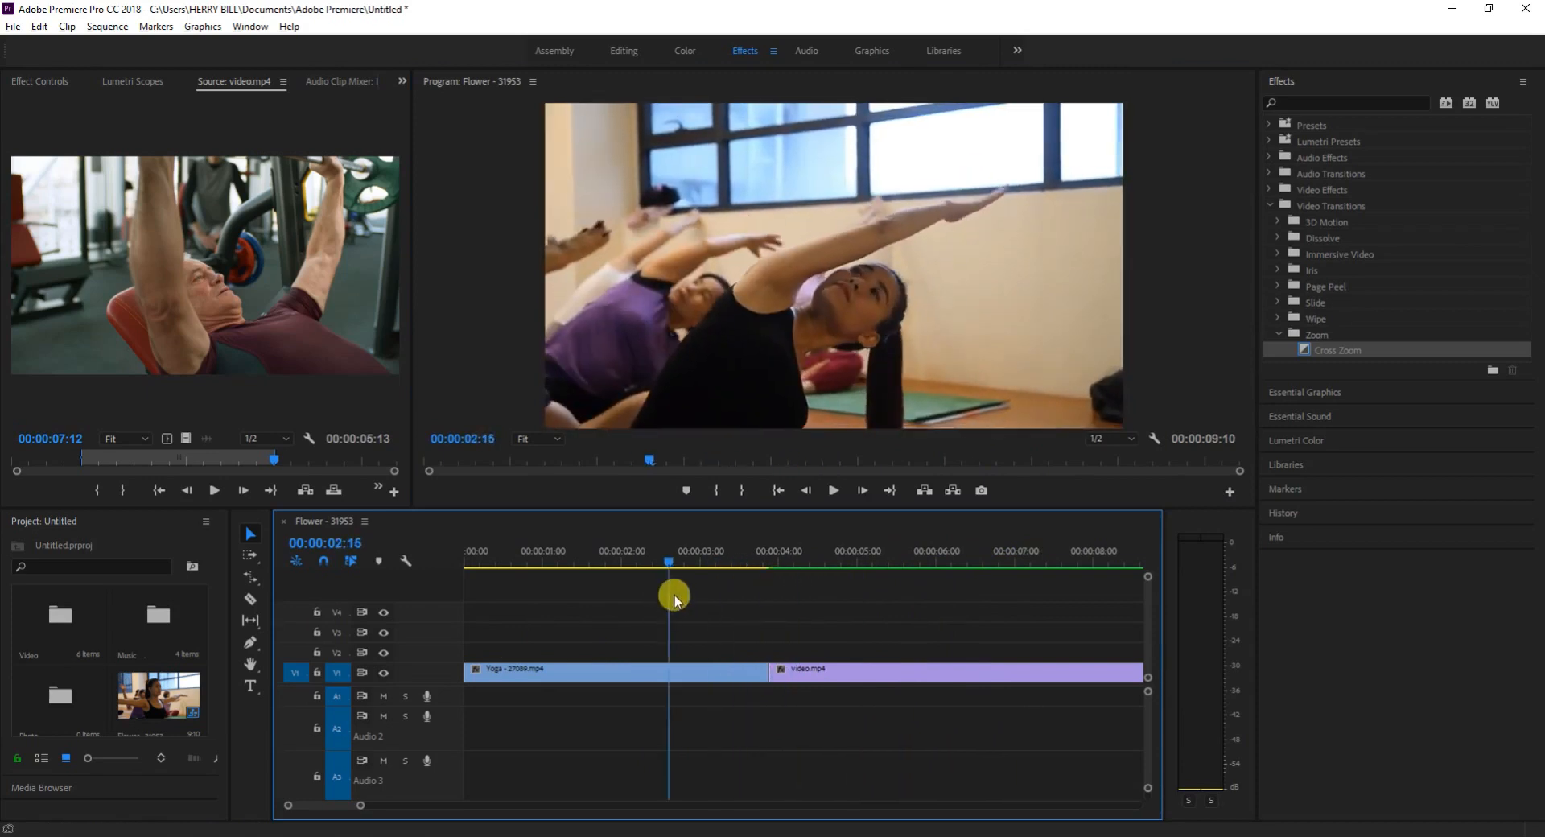
- Move the video.mp4 clip to track V2 at the sequence start, directly above the yoga clip
click(749, 674)
click(838, 674)
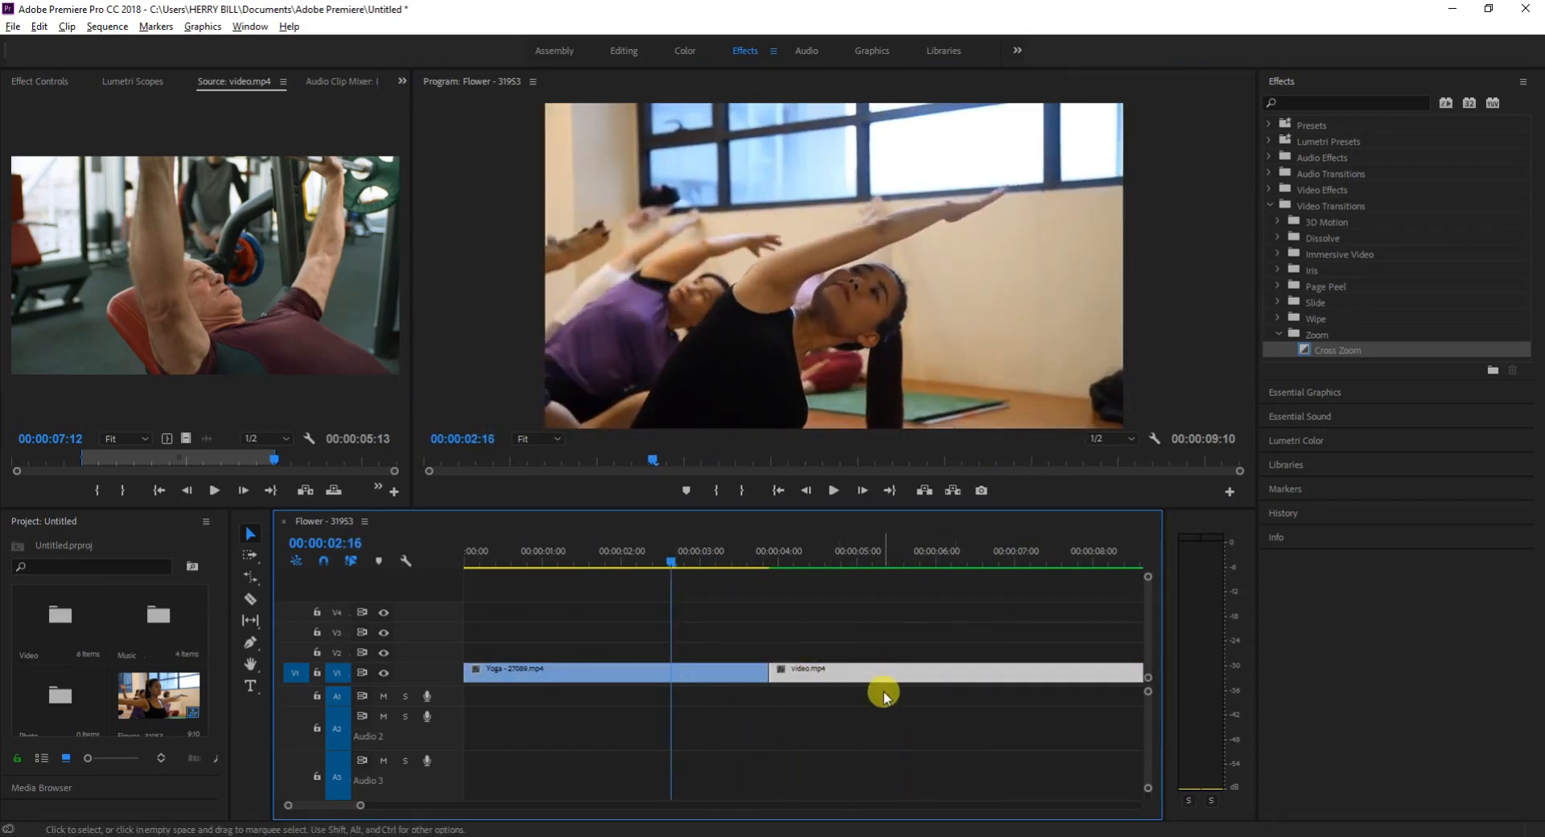
drag(855, 668, 510, 648)
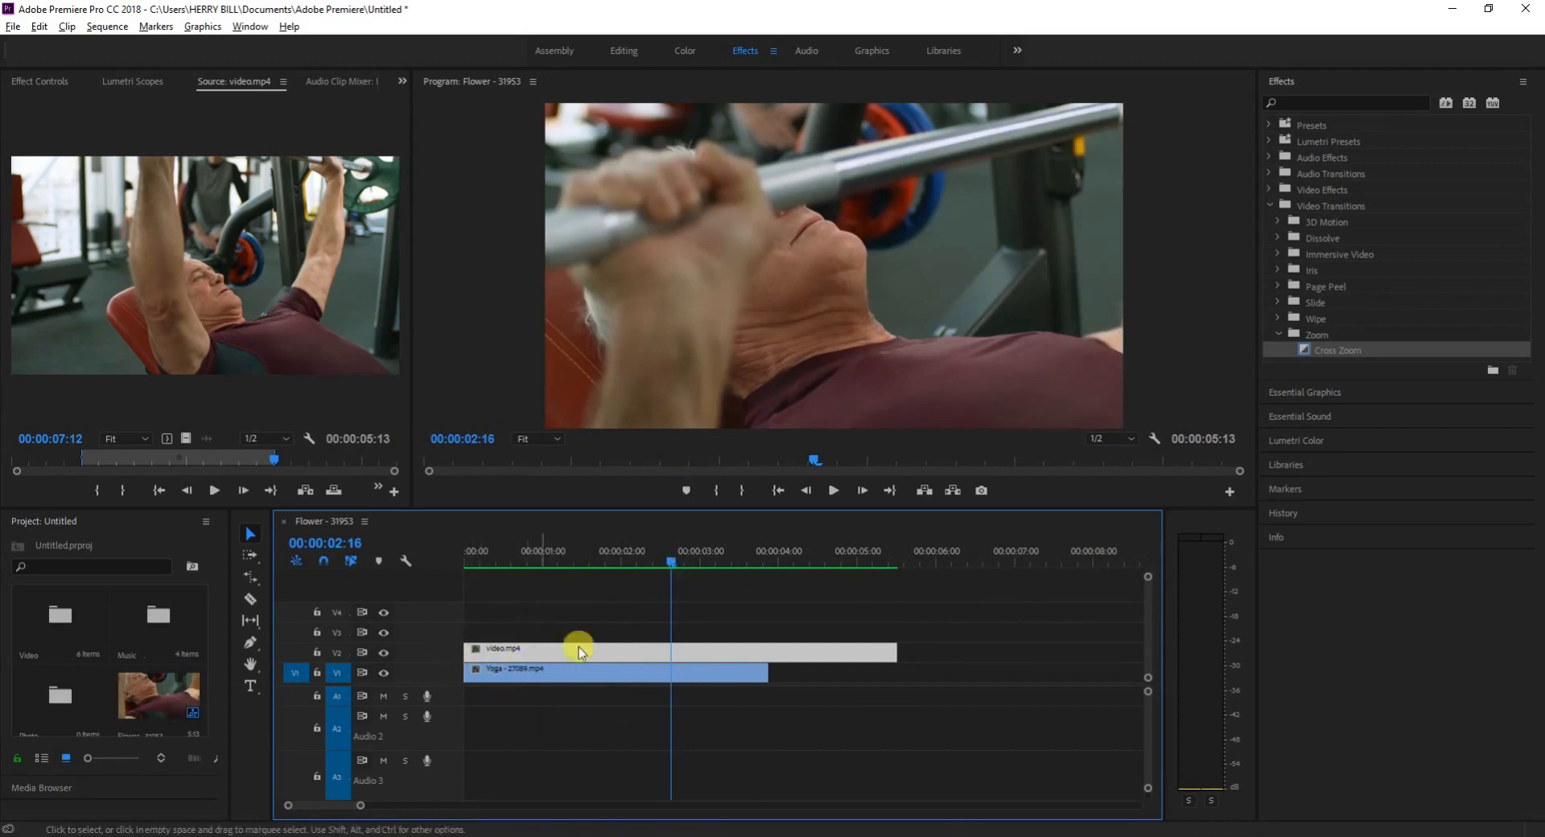
- Return the playhead to the sequence start and toggle V2's visibility to check the yoga clip beneath
drag(673, 558, 438, 609)
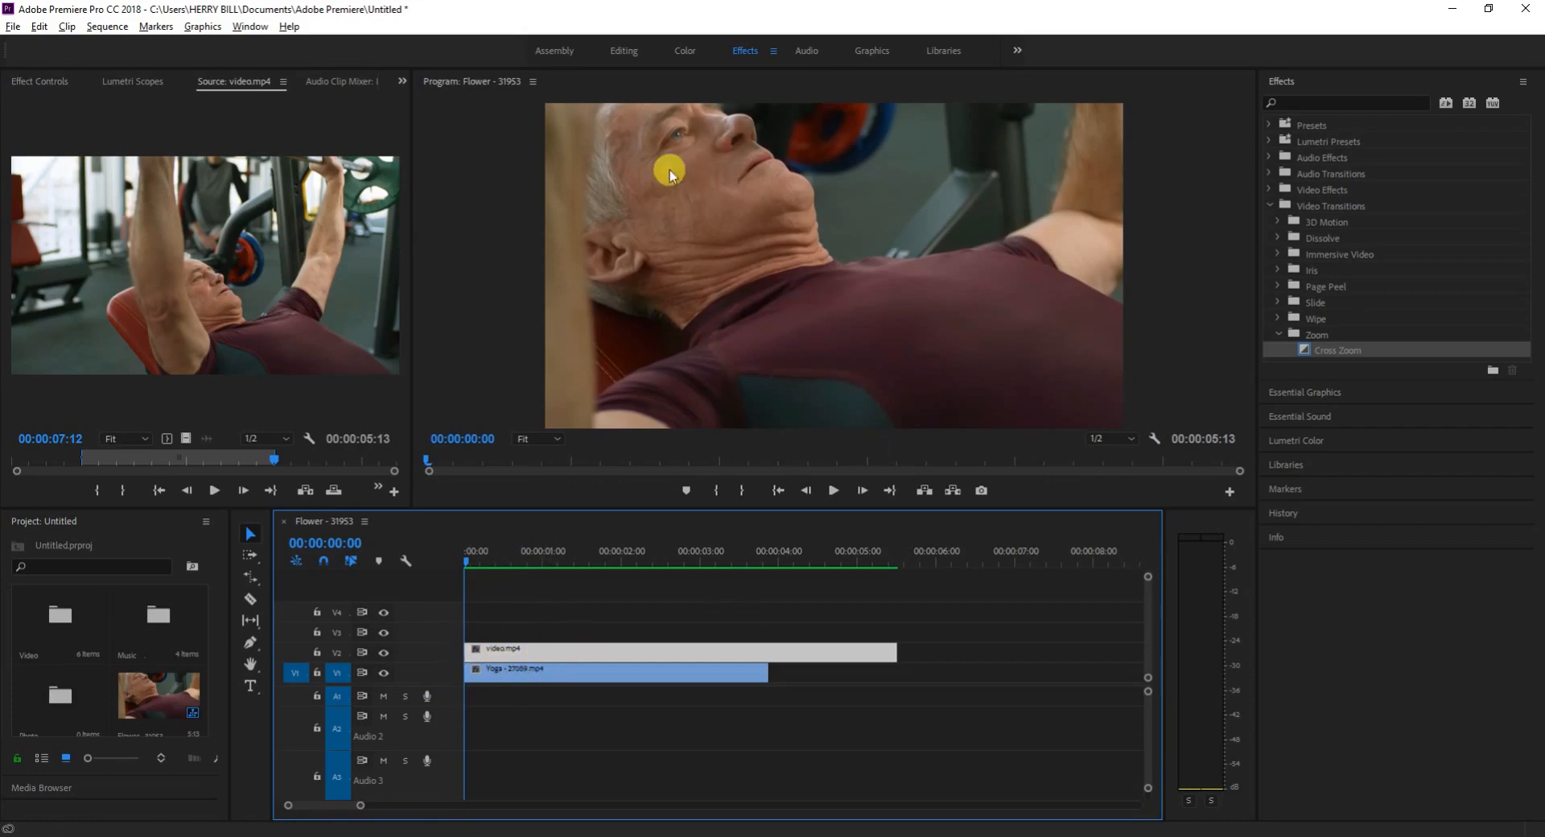
click(384, 653)
click(384, 654)
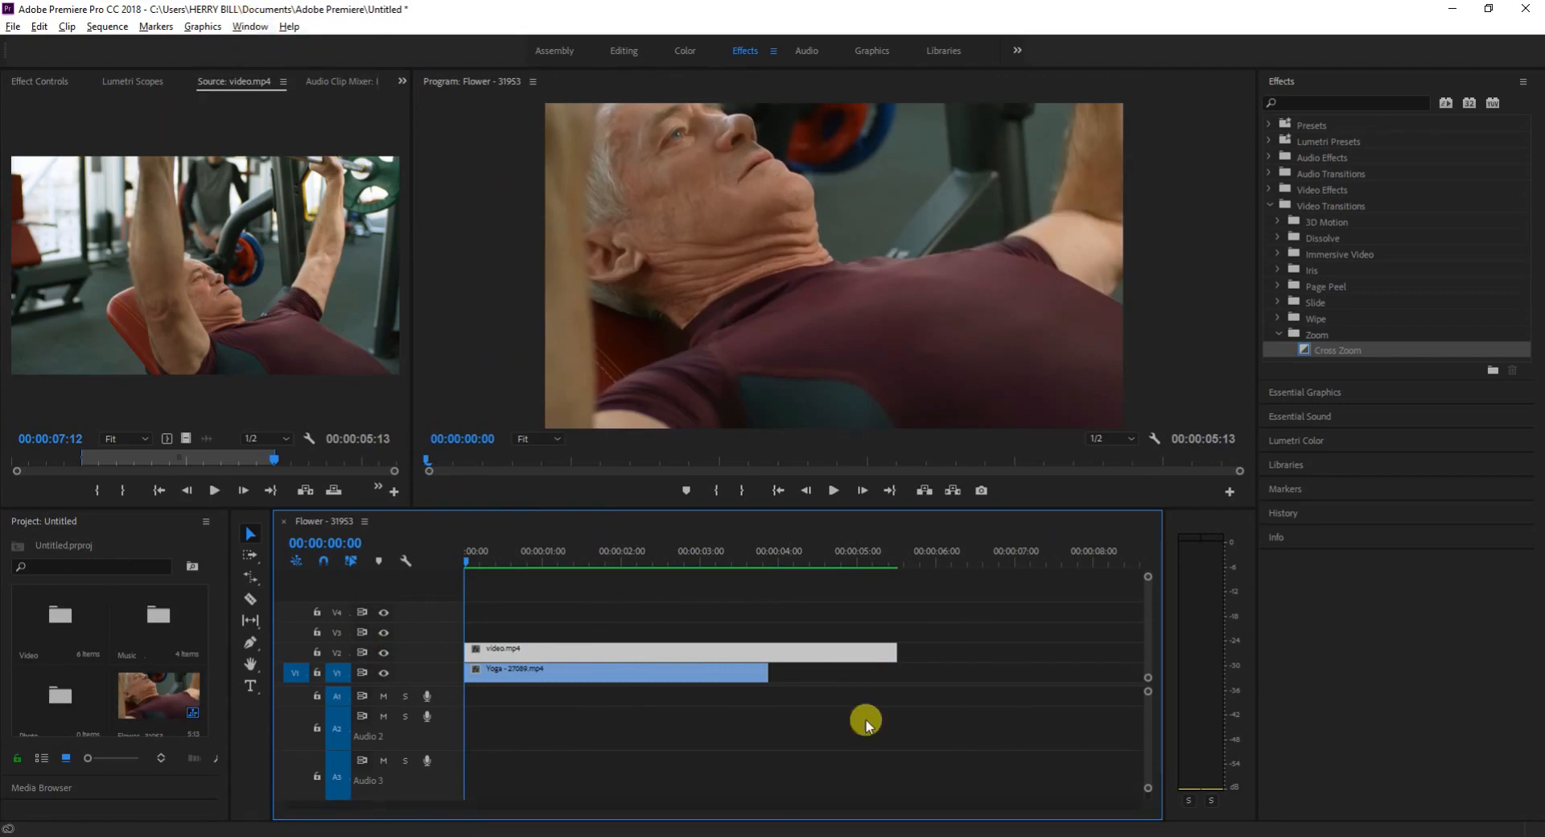
- Show the effect controls of the video.mp4 clip with its Motion properties expanded
click(251, 26)
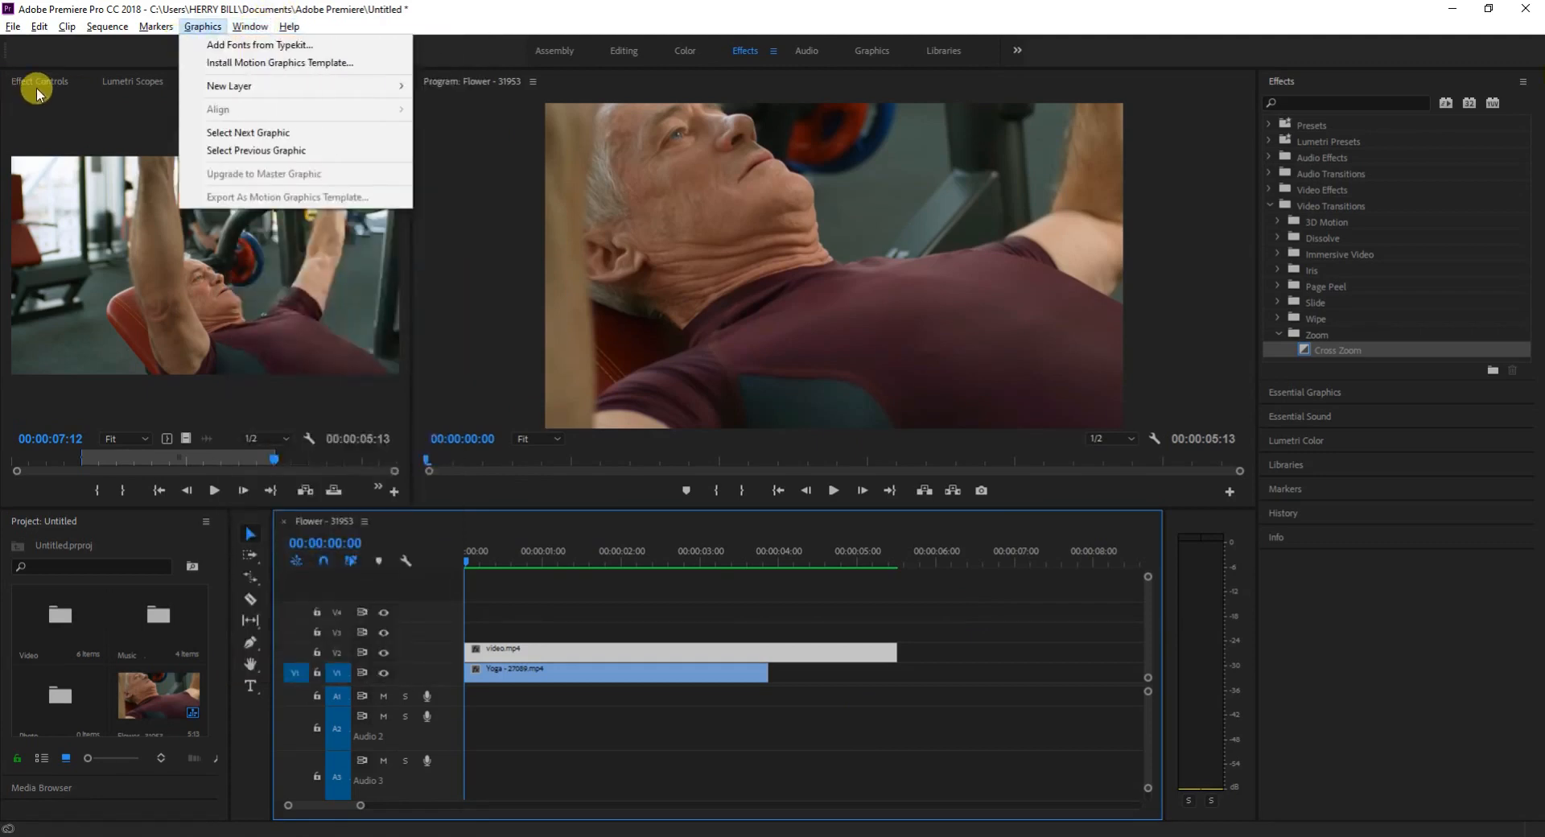
click(36, 87)
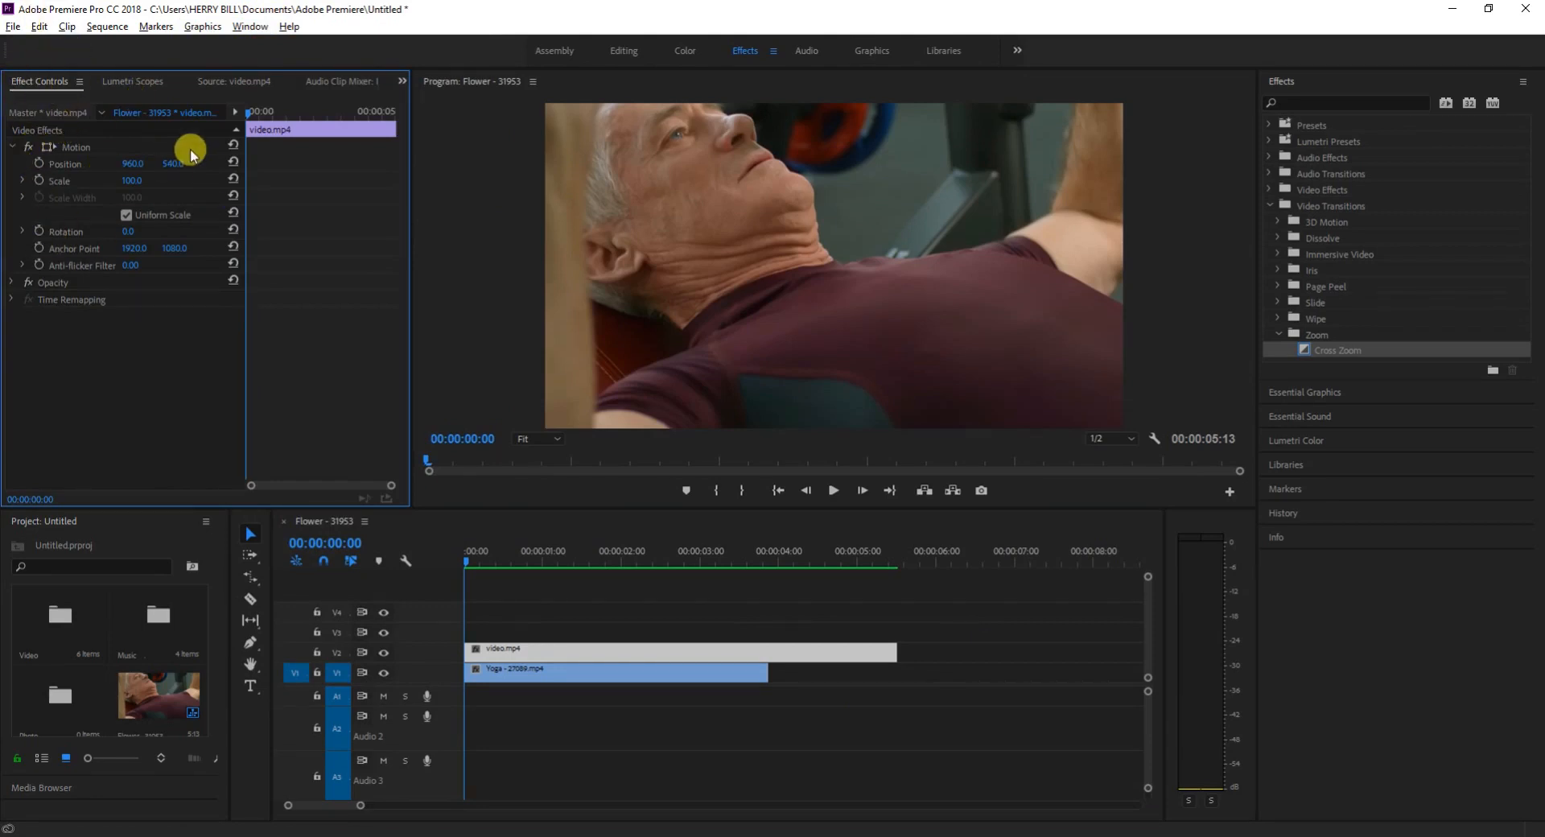
click(12, 148)
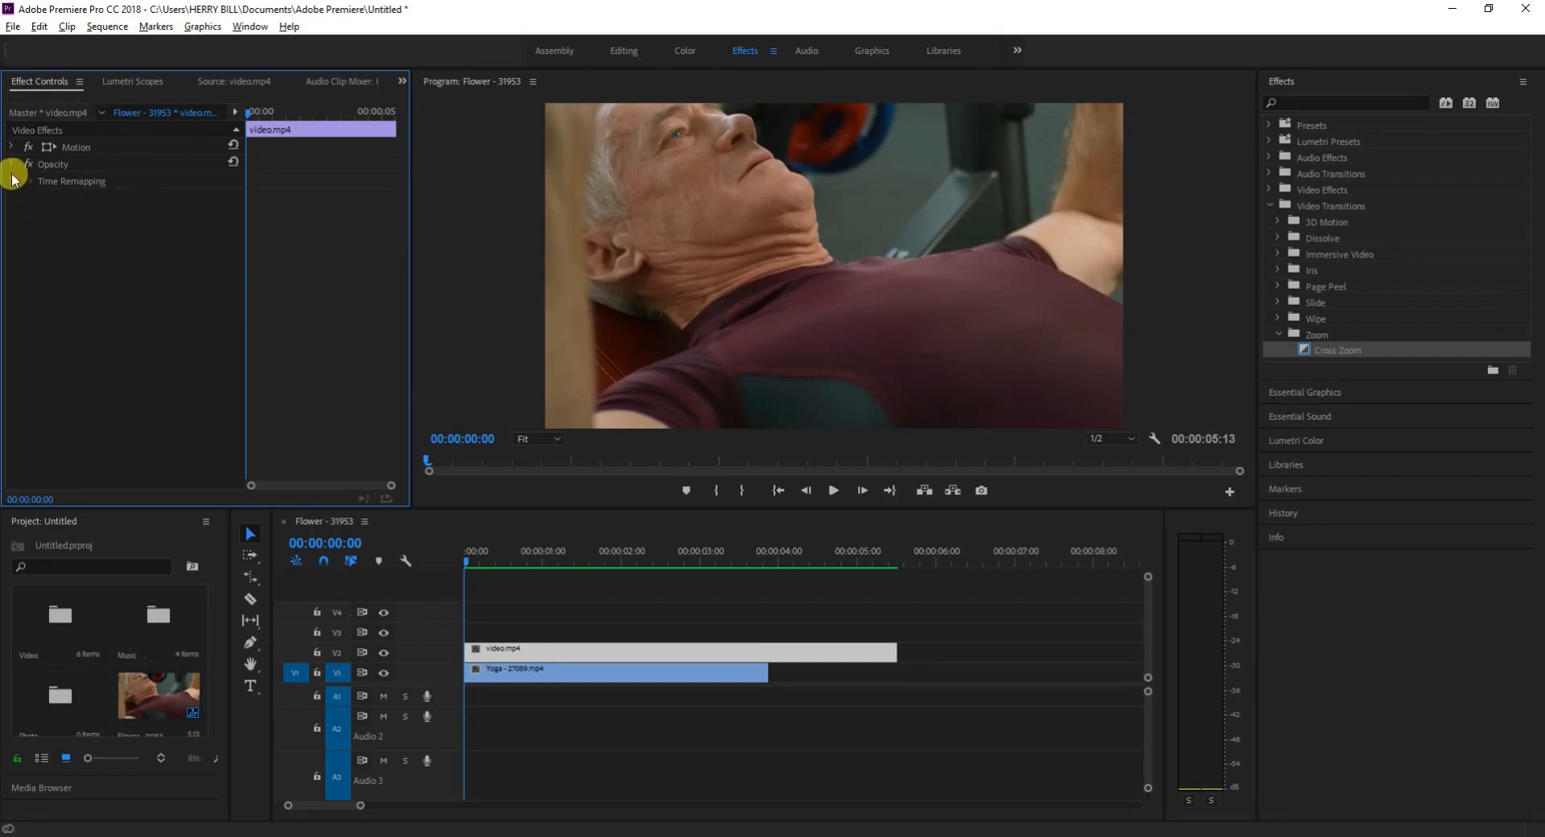
click(12, 148)
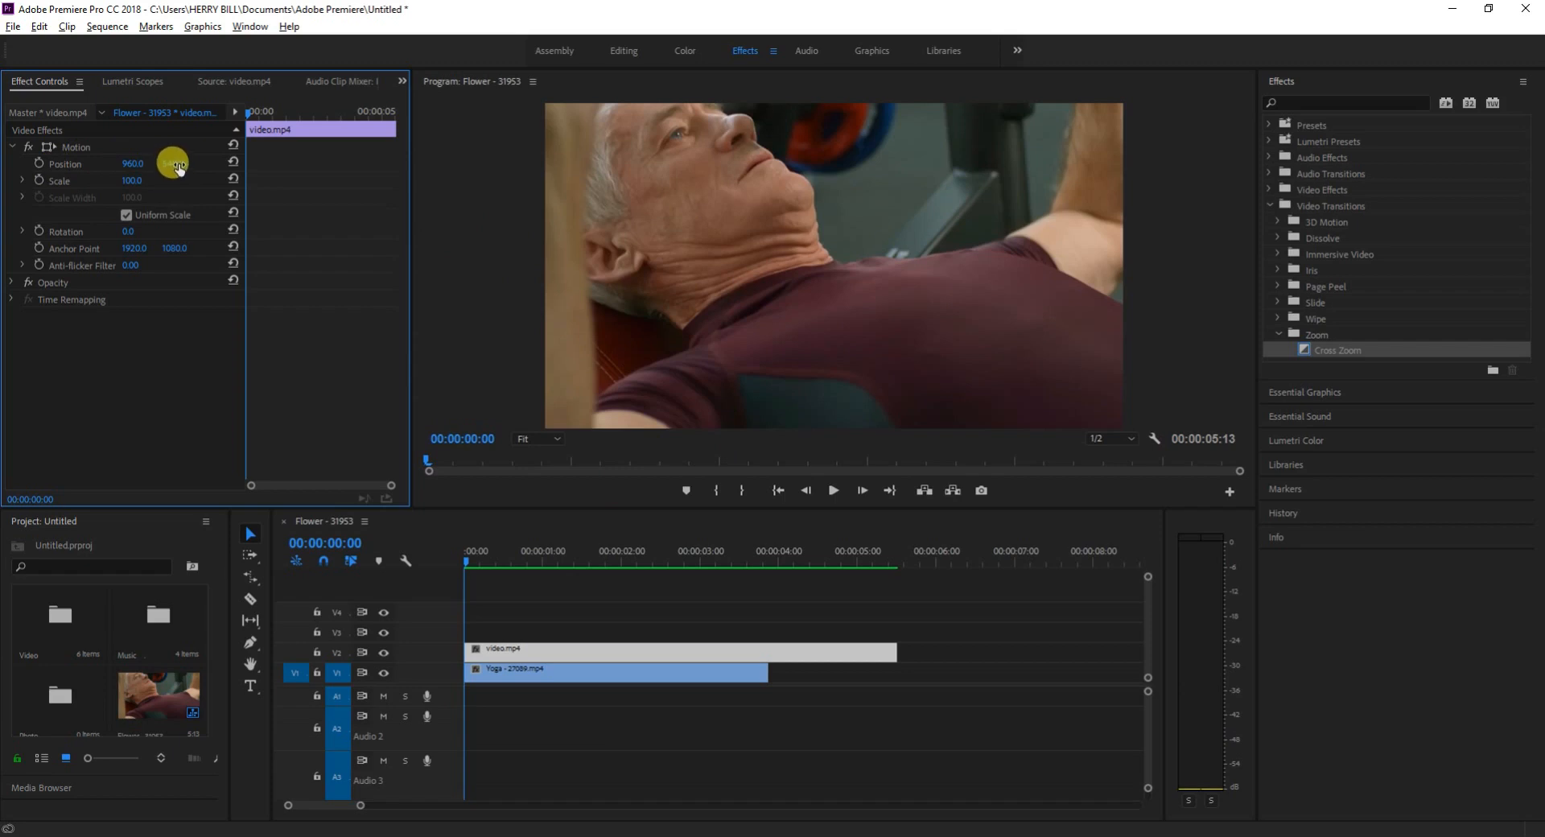
- Shift the video.mp4 clip's position to 1114 horizontally and 604 vertically
drag(125, 167, 123, 167)
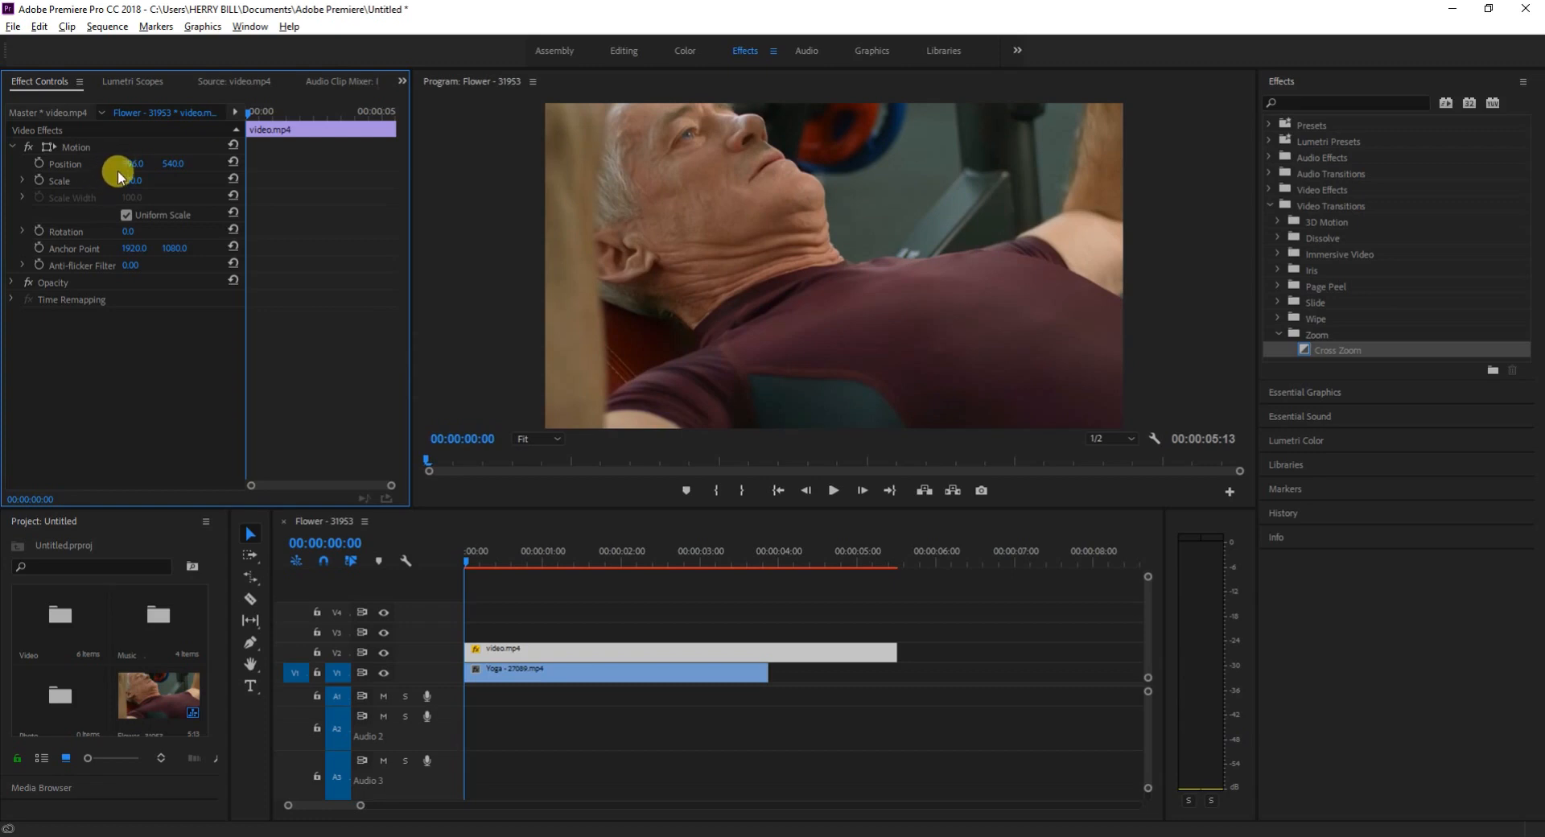
drag(119, 161, 117, 163)
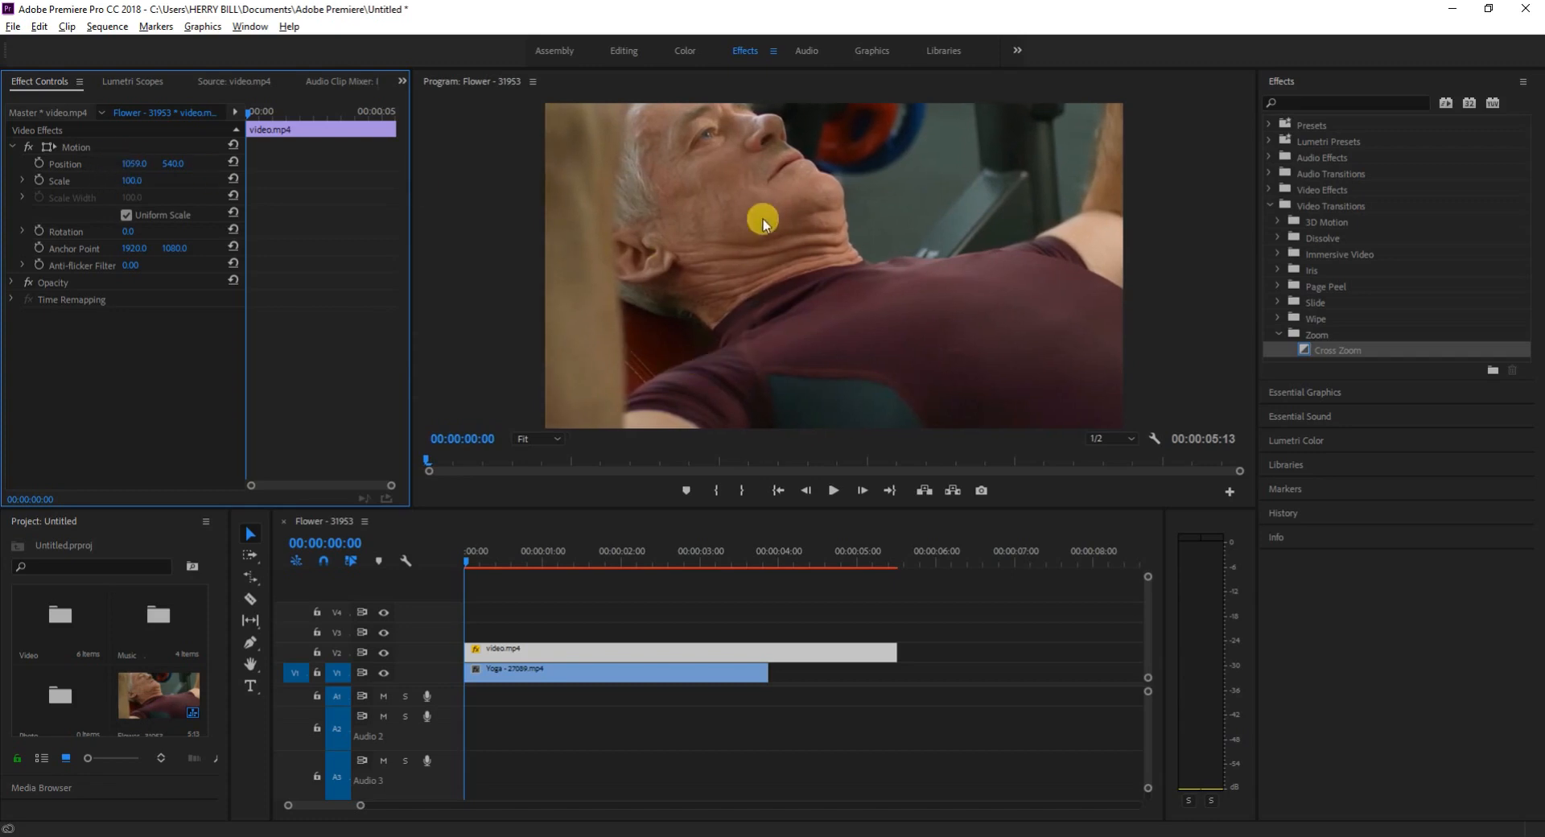
mouse_move(133, 167)
mouse_down()
mouse_move(119, 161)
mouse_move(138, 161)
mouse_up()
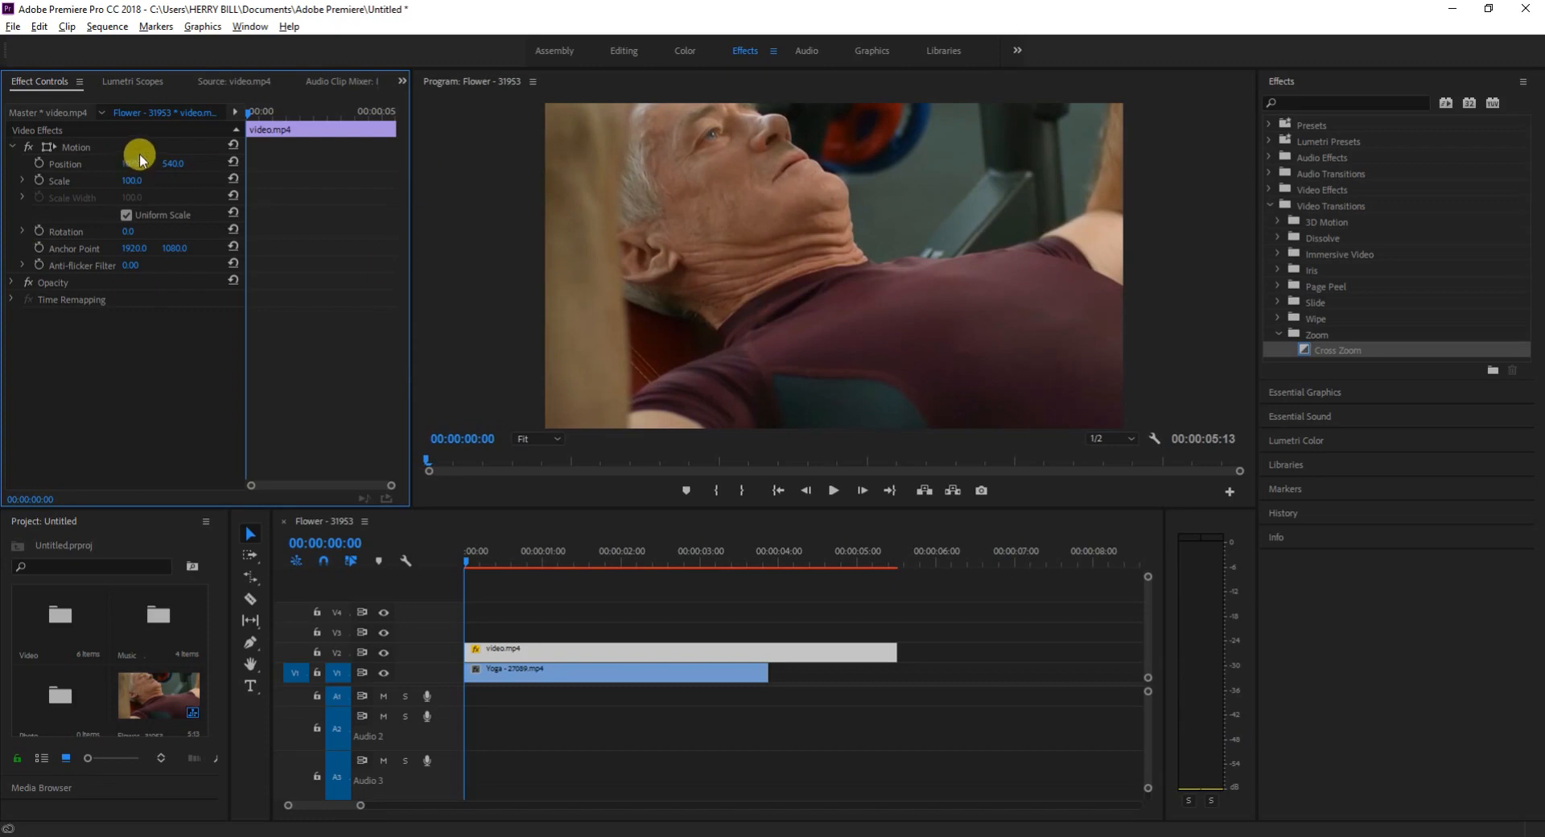
key(alt)
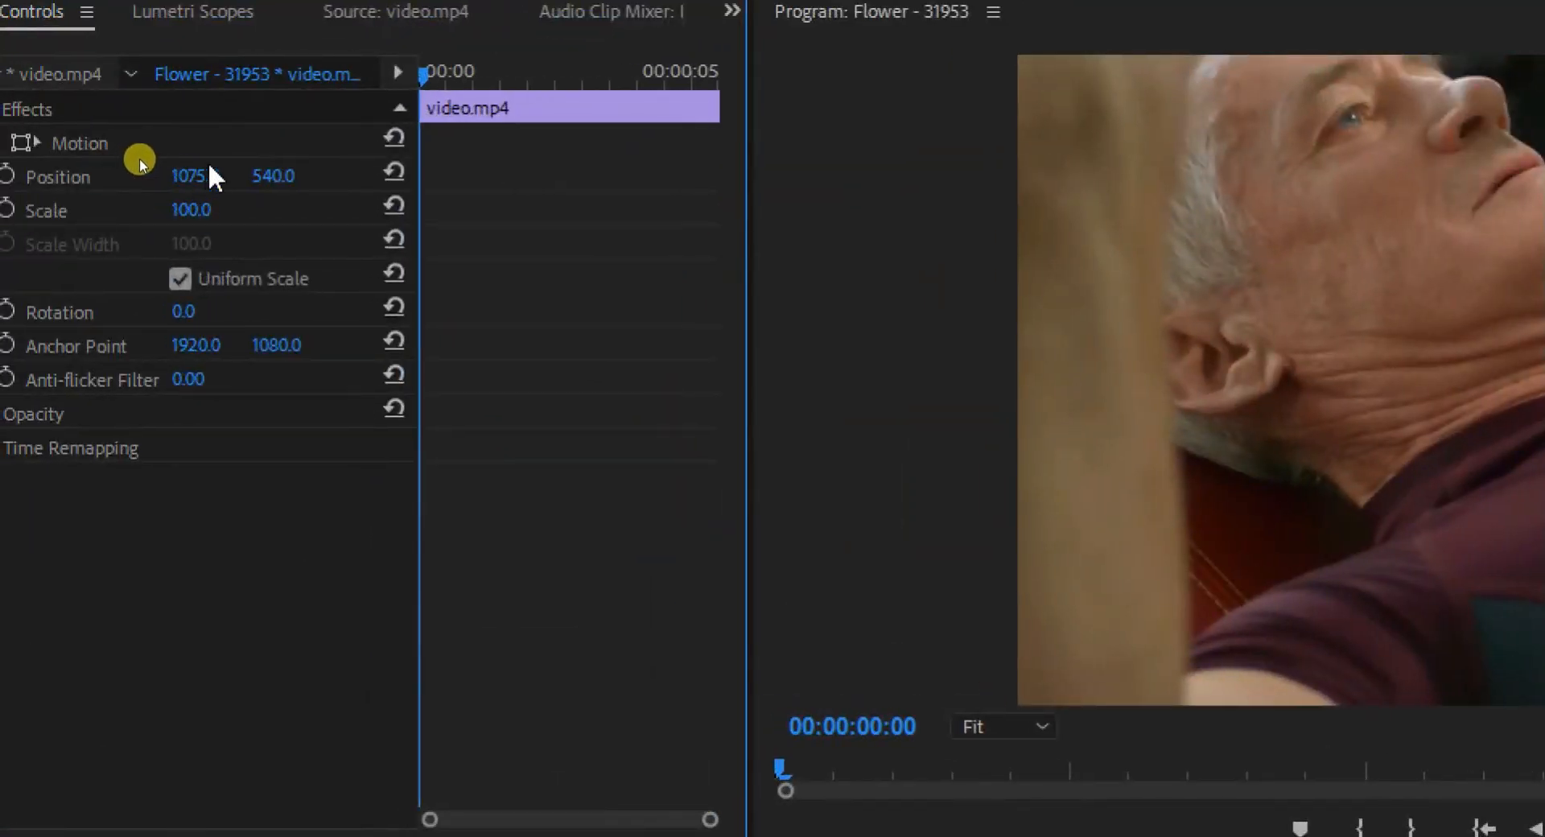
drag(208, 172, 222, 189)
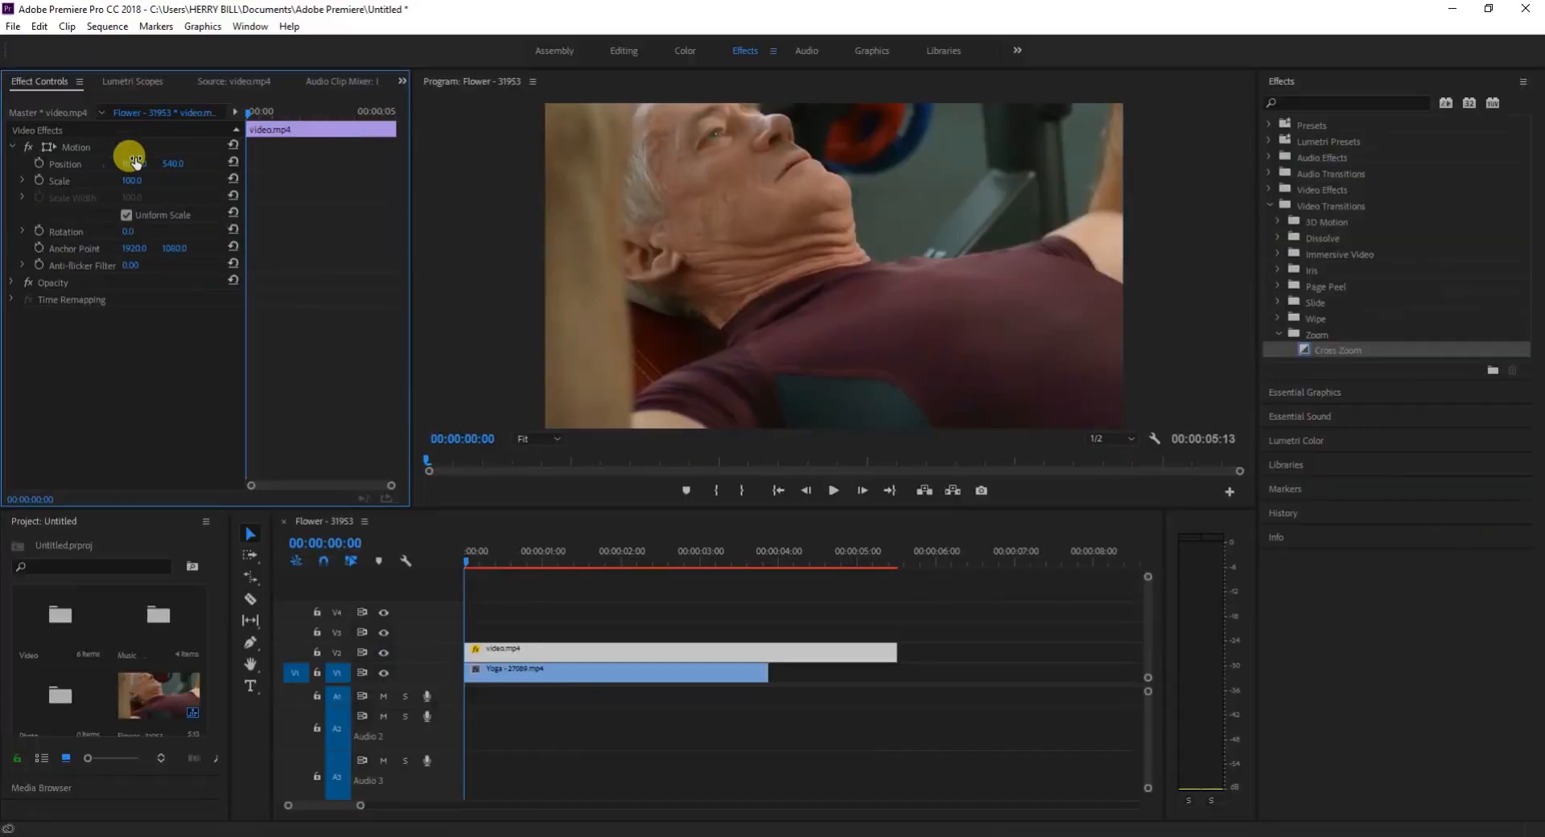
drag(173, 164, 127, 201)
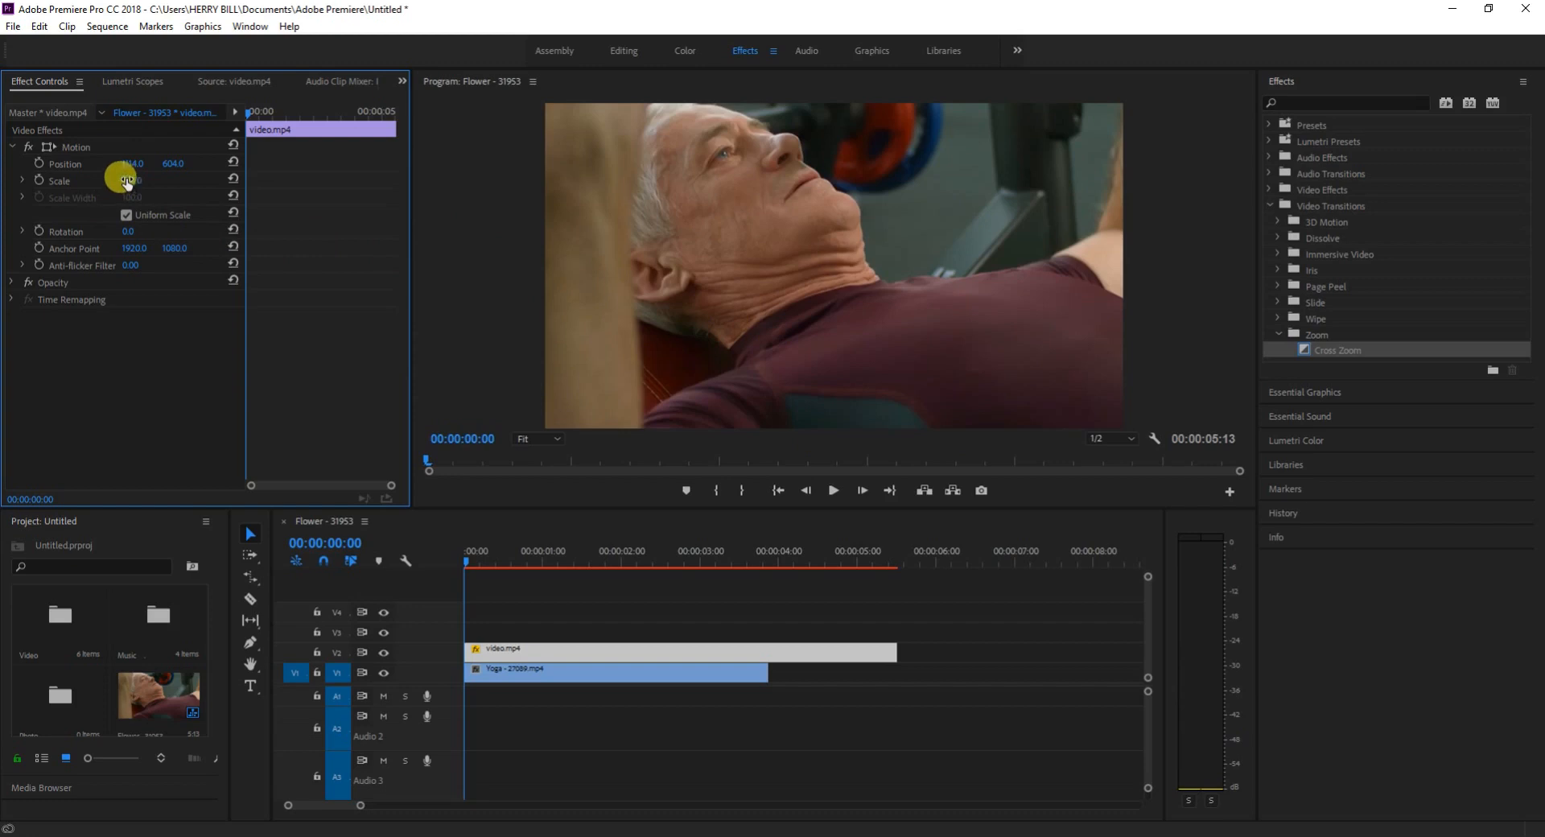
- Reduce the video.mp4 clip's scale to 22 and play back the overlay on the yoga clip
mouse_move(126, 182)
mouse_down()
mouse_move(152, 180)
mouse_move(127, 179)
mouse_up()
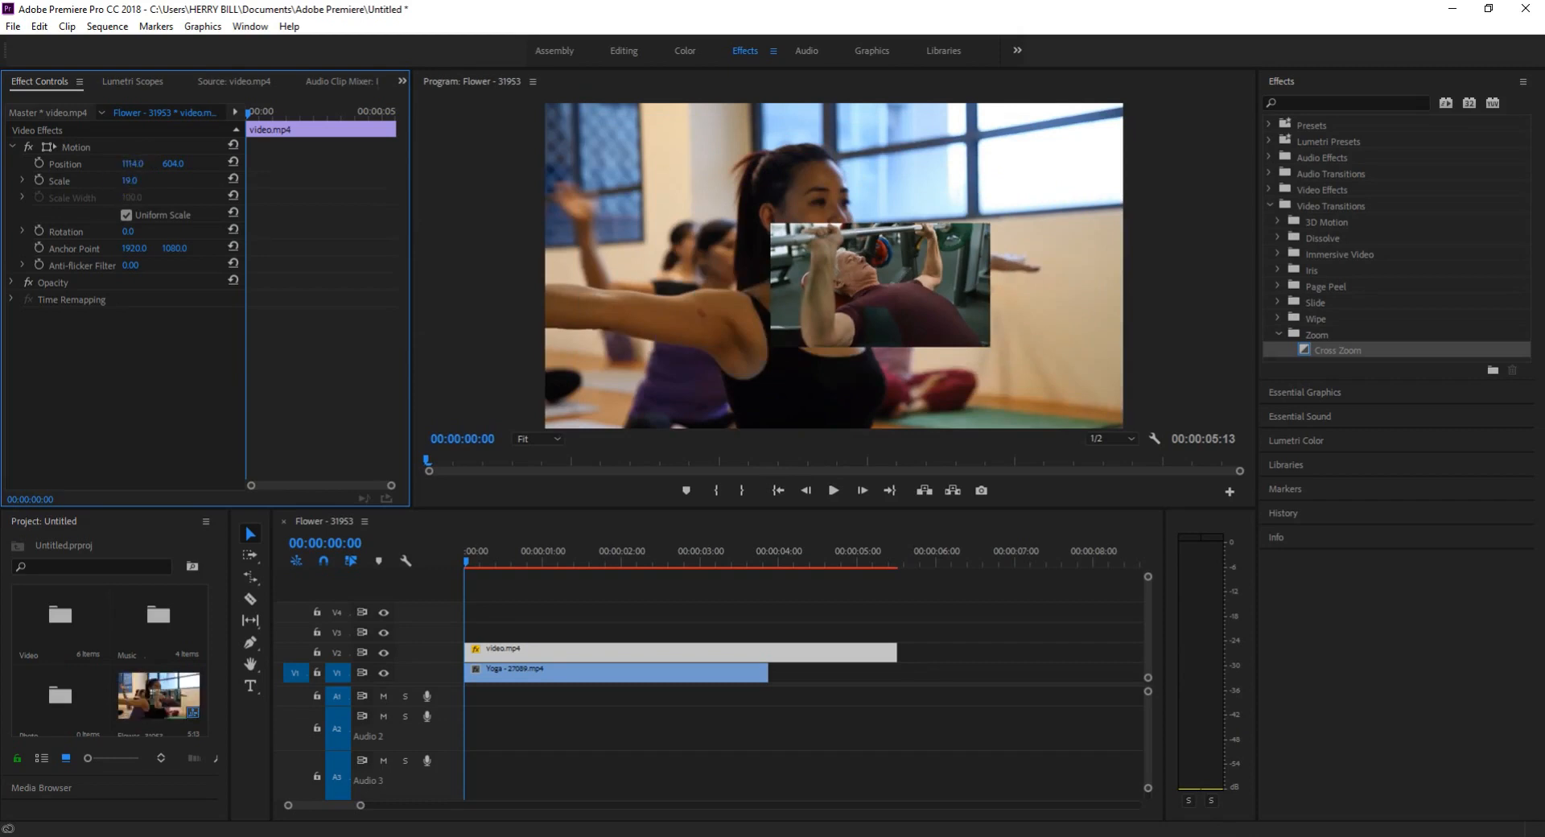
click(898, 273)
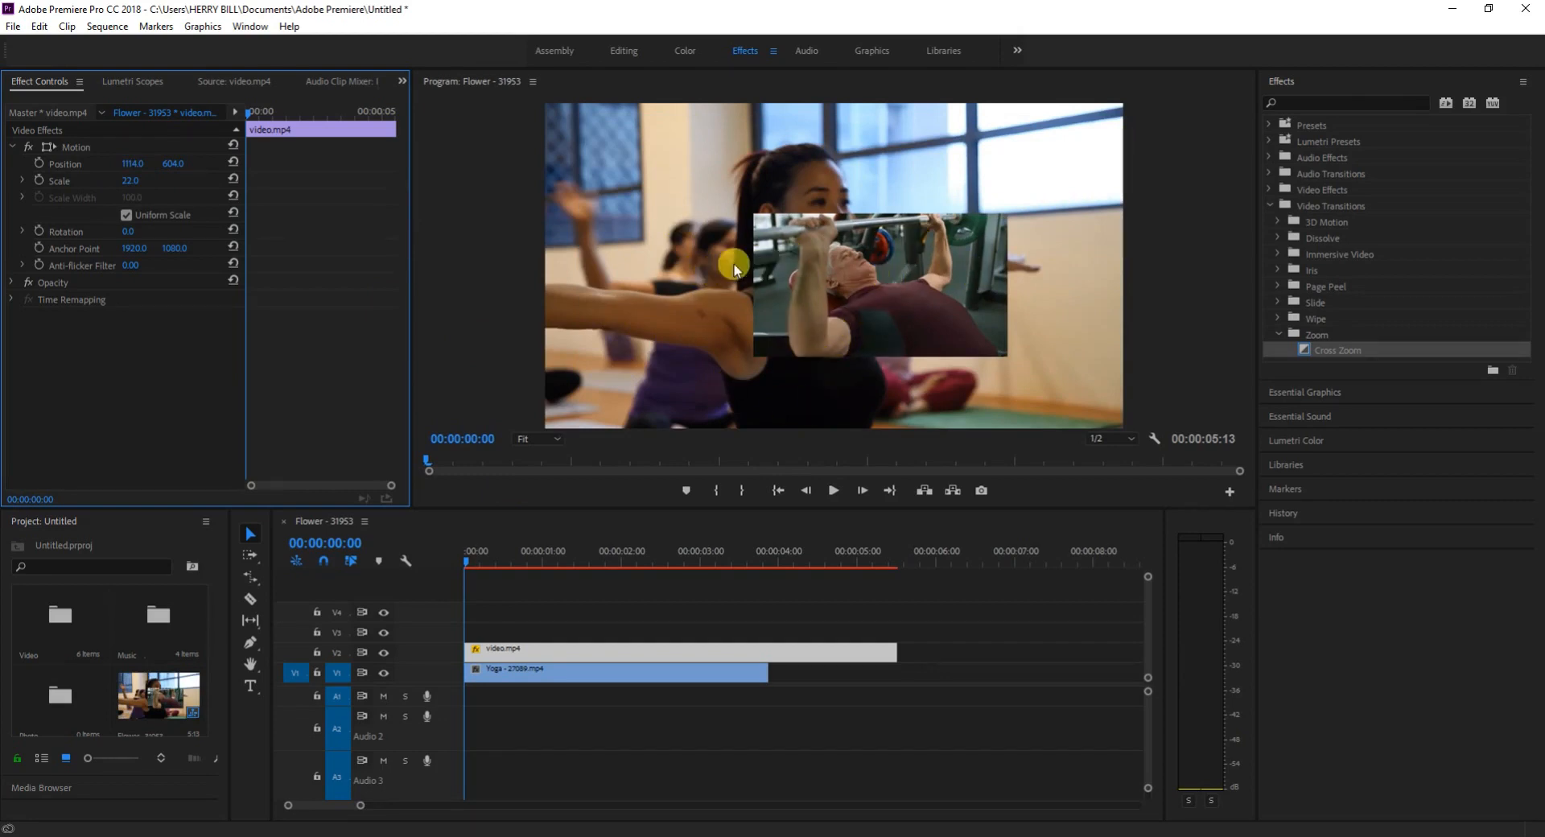
click(833, 490)
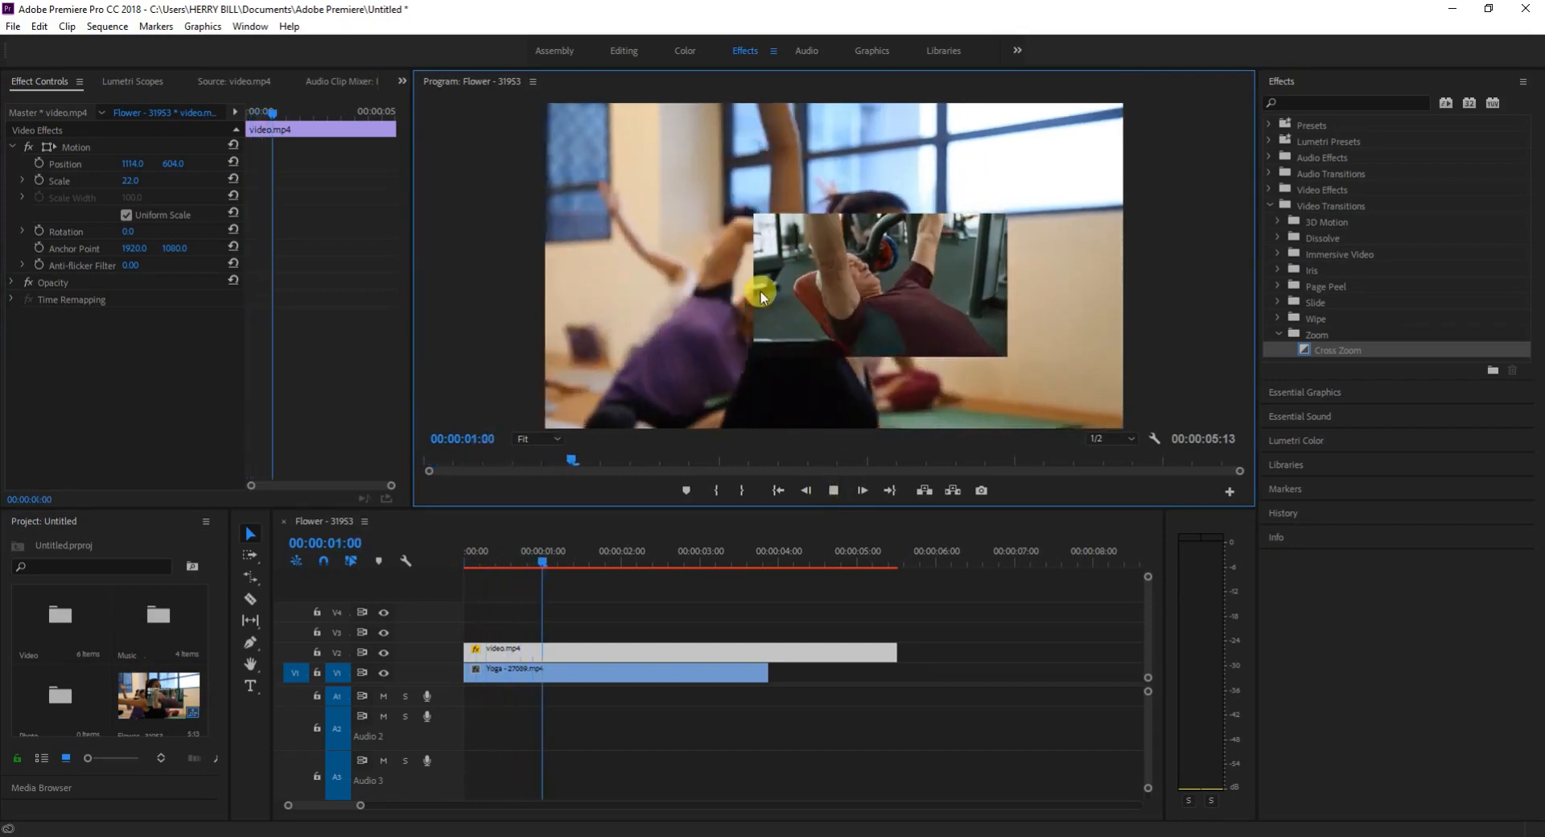
click(833, 490)
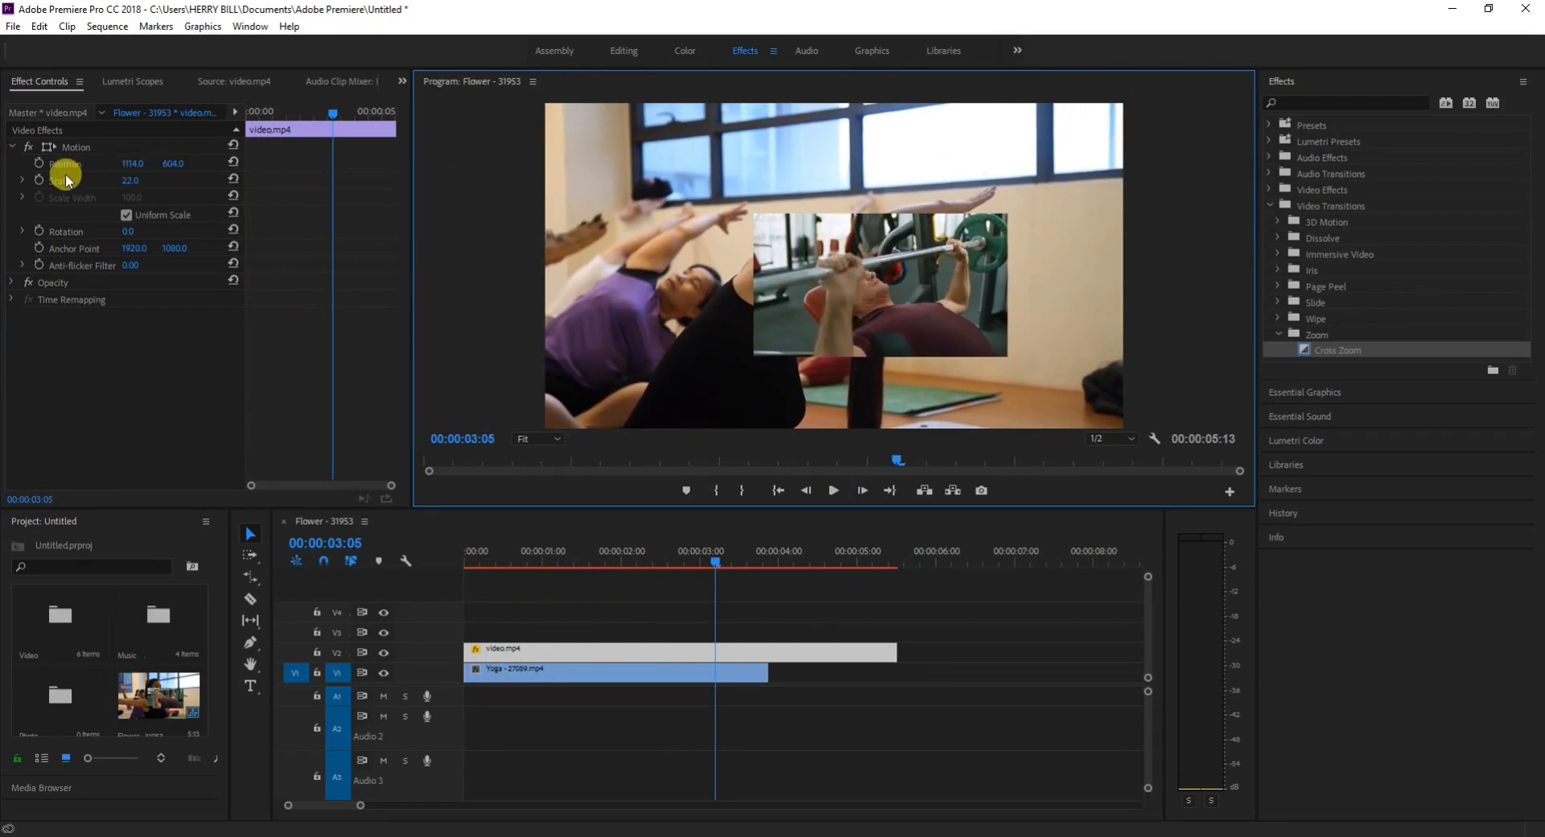
- Place the gym overlay in the upper right of the frame at position 1506, 288
drag(132, 163, 178, 163)
click(119, 158)
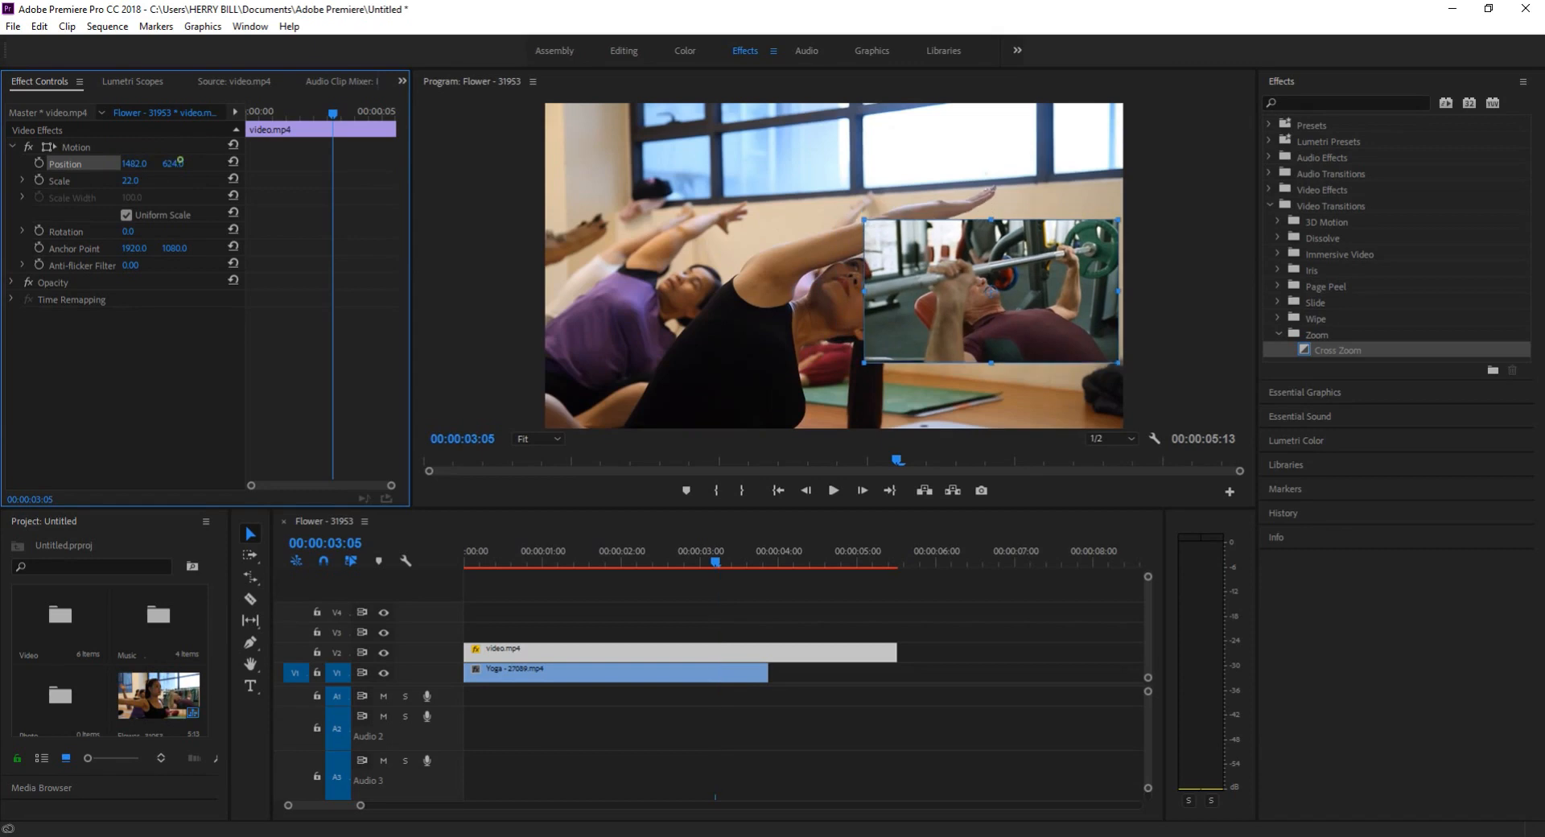
click(178, 161)
click(138, 163)
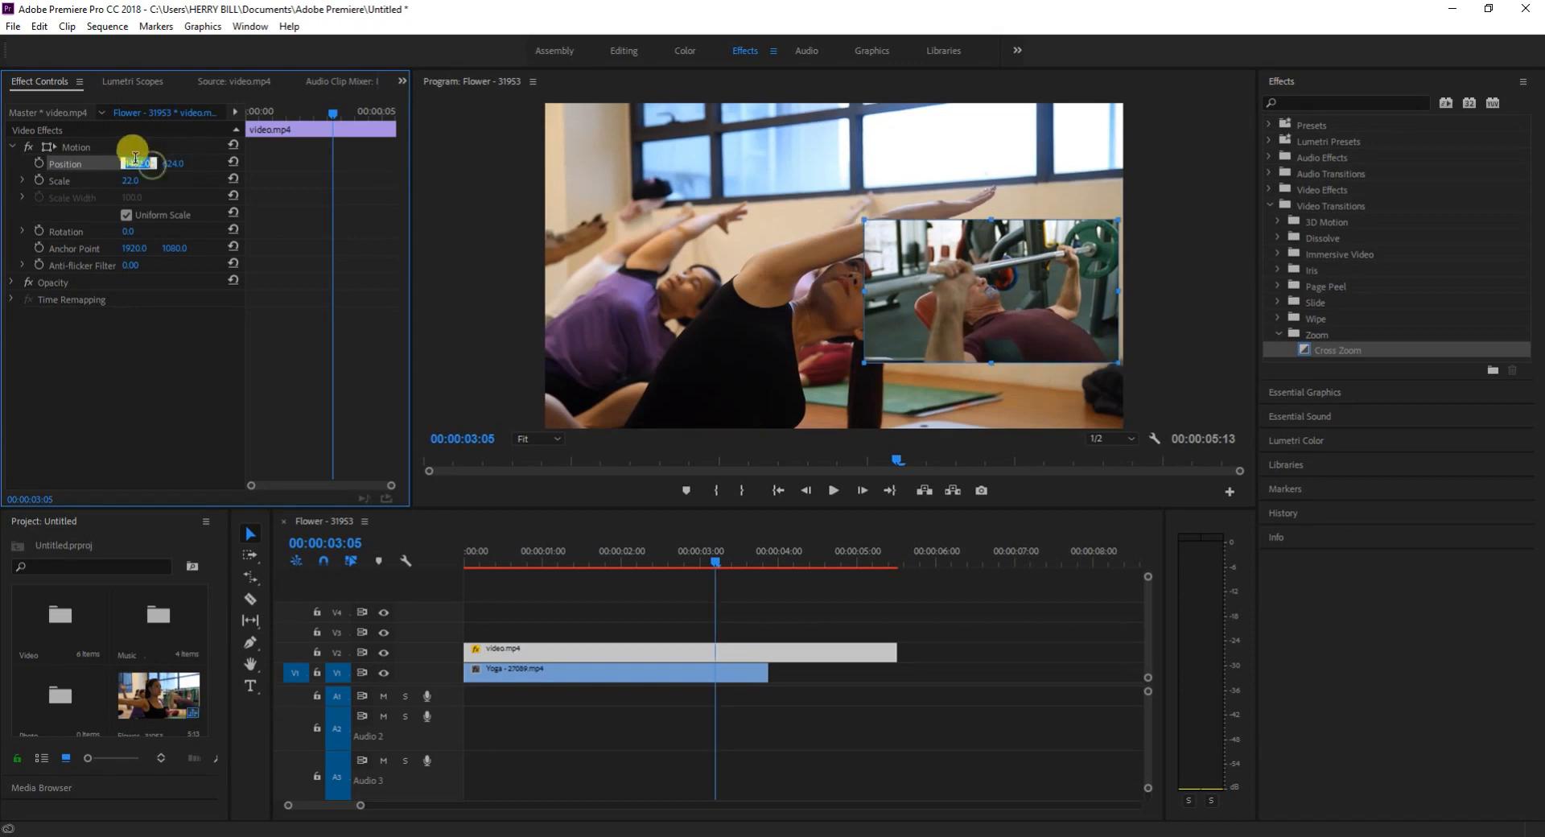
click(175, 163)
drag(173, 164, 181, 159)
click(181, 159)
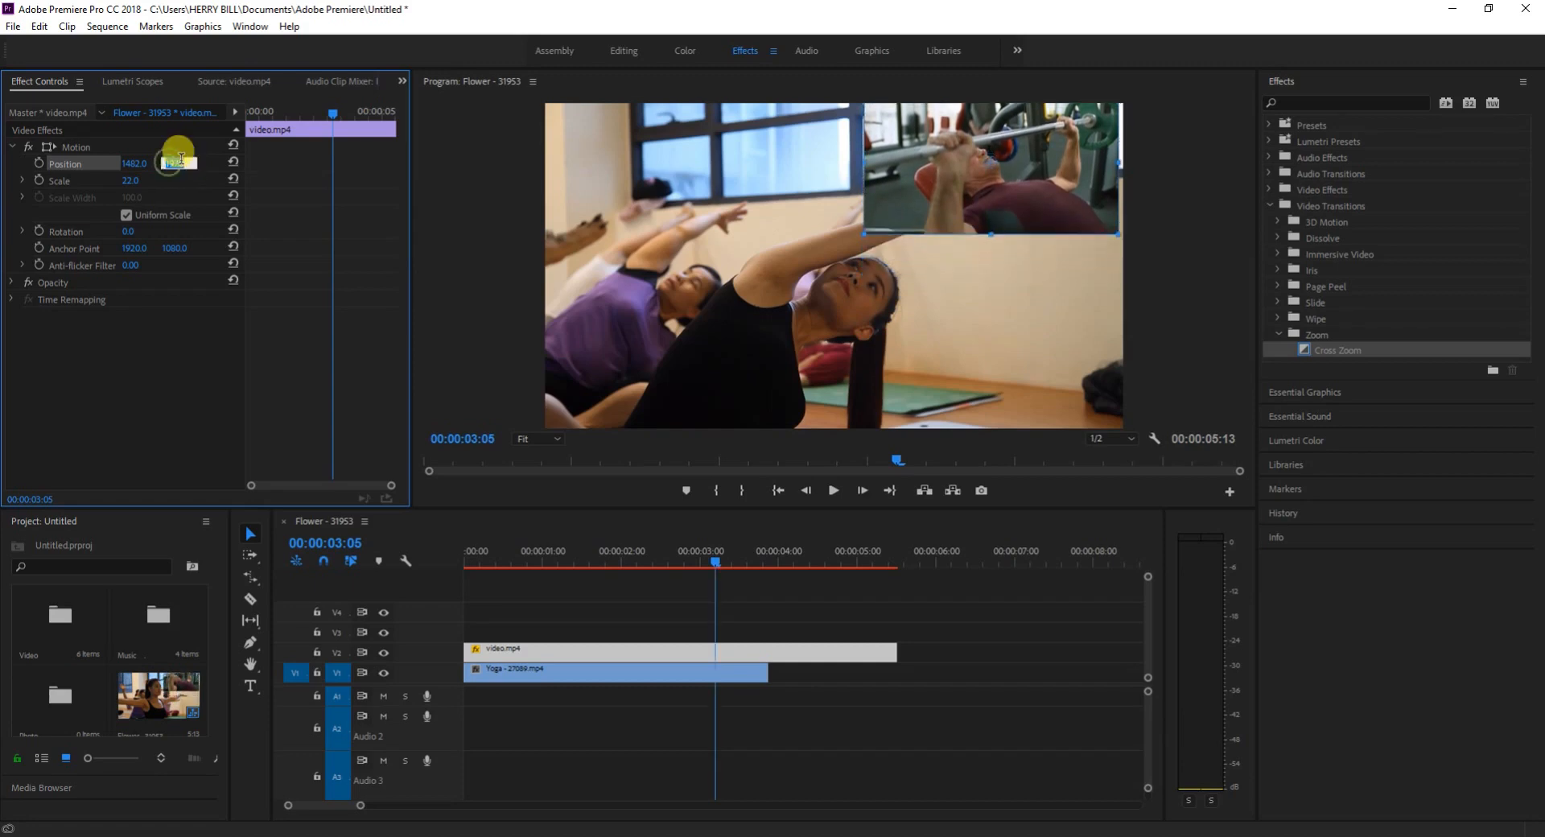
click(141, 164)
click(163, 164)
mouse_move(164, 164)
mouse_down()
mouse_move(193, 164)
mouse_move(148, 163)
mouse_move(169, 164)
mouse_up()
click(169, 164)
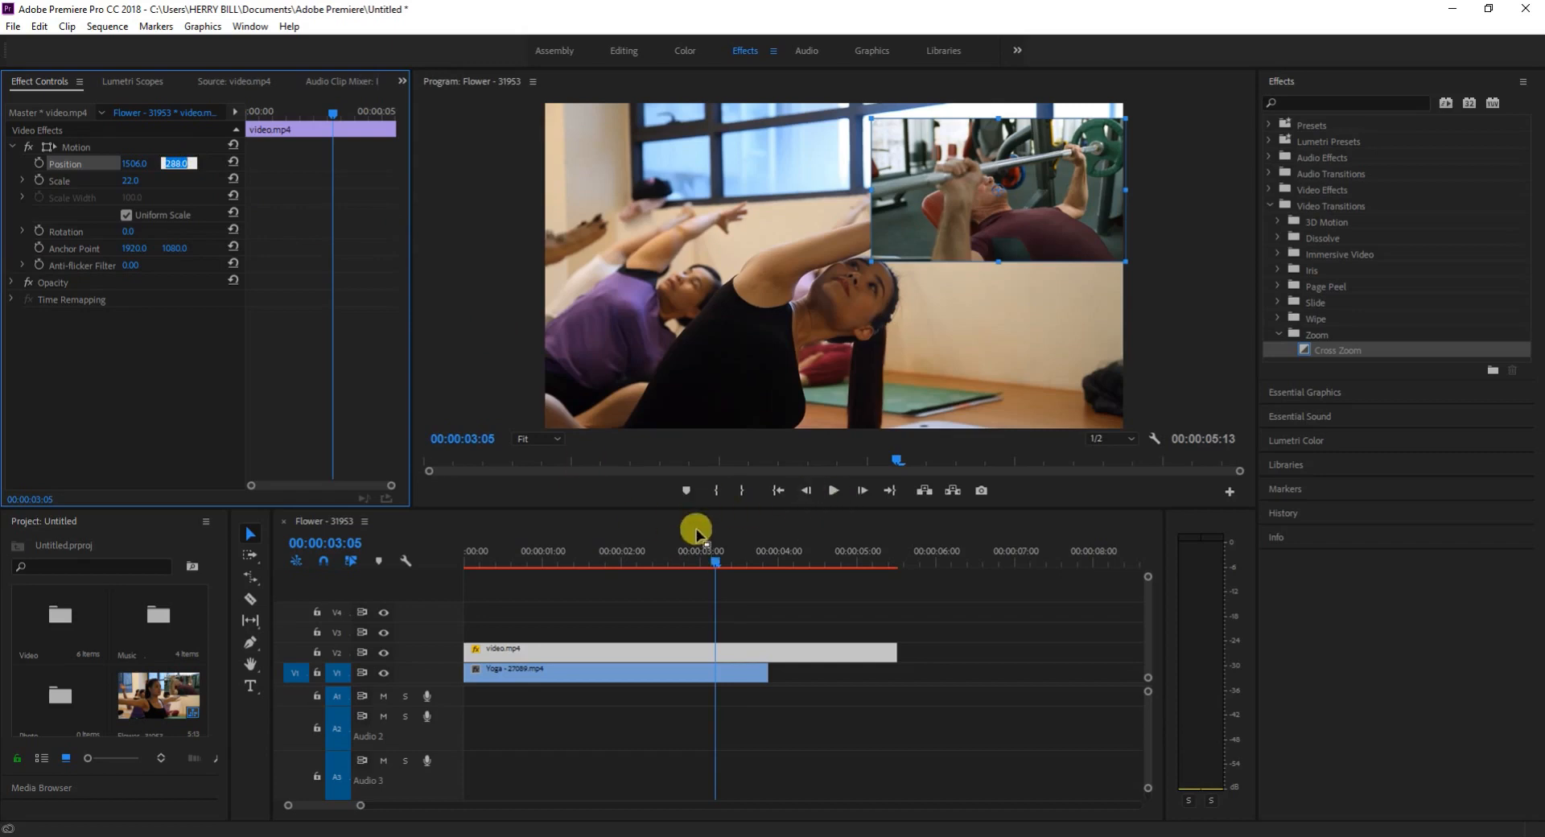
- Play the picture-in-picture sequence from the start to its end and return the playhead to the beginning
drag(714, 561, 447, 587)
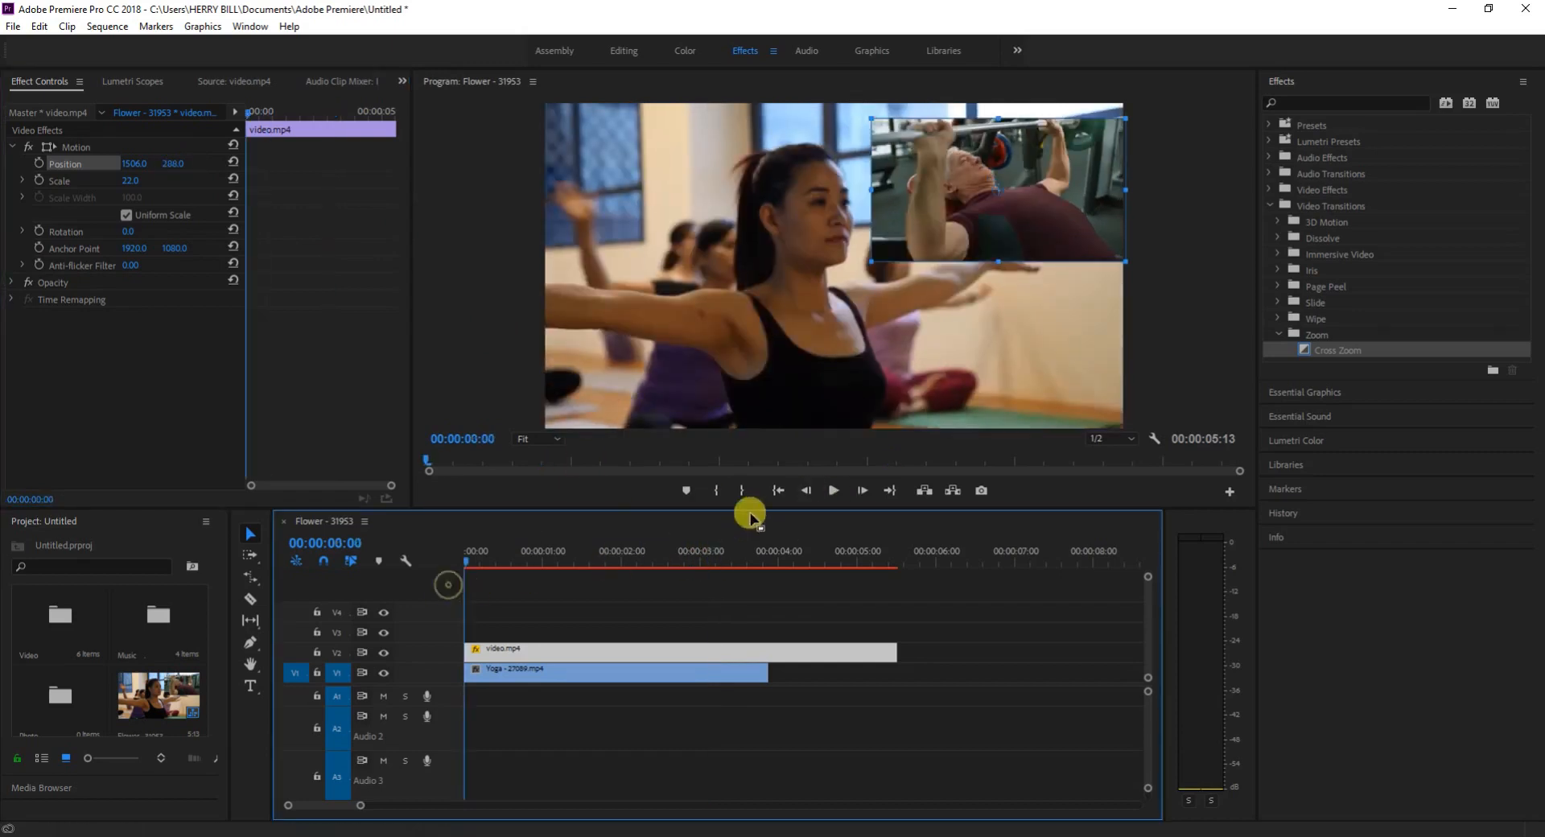
click(834, 490)
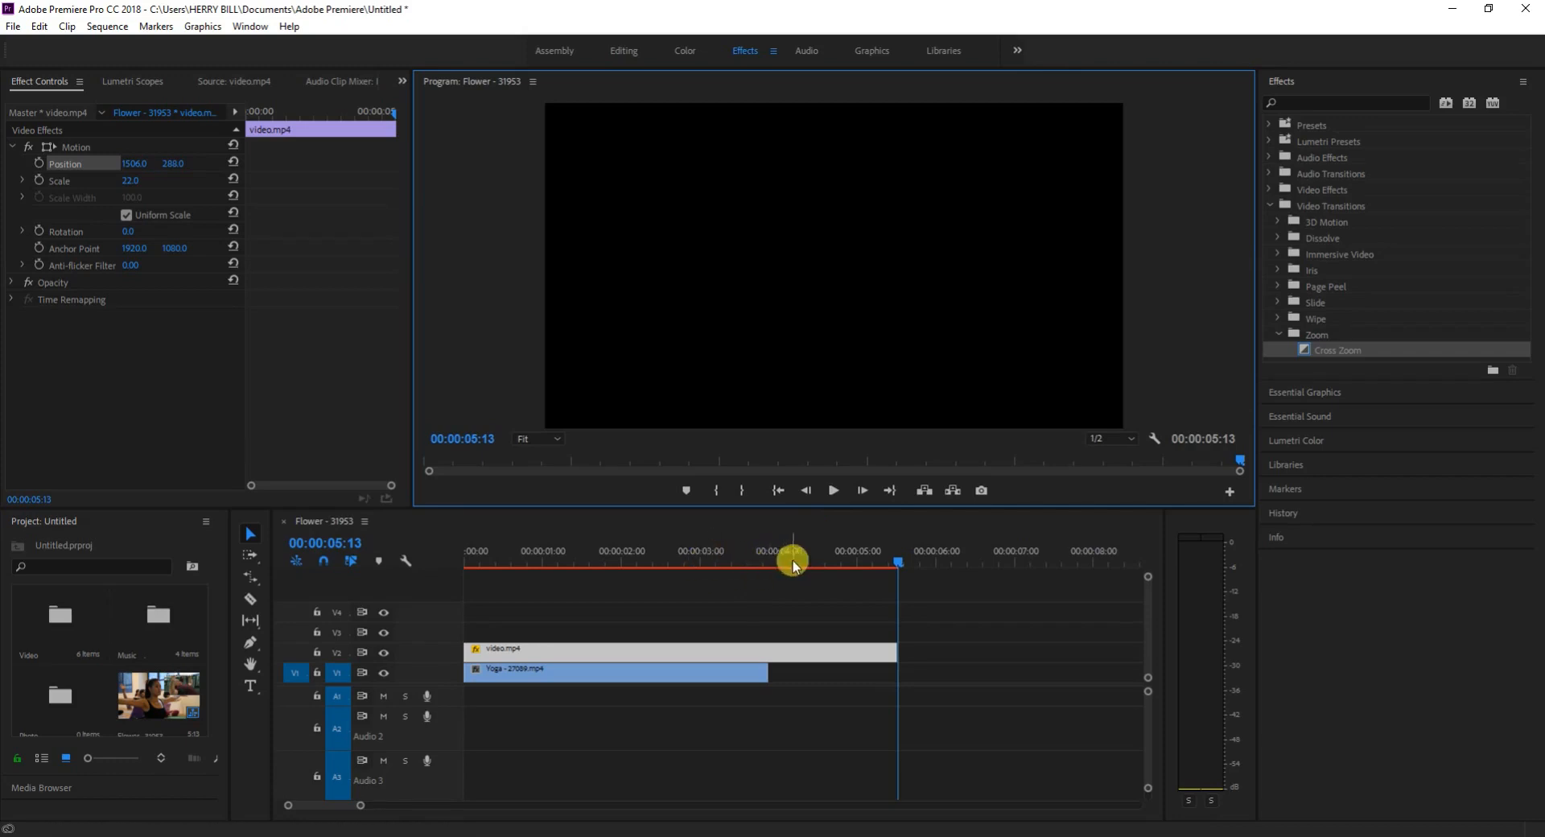
drag(901, 558, 432, 560)
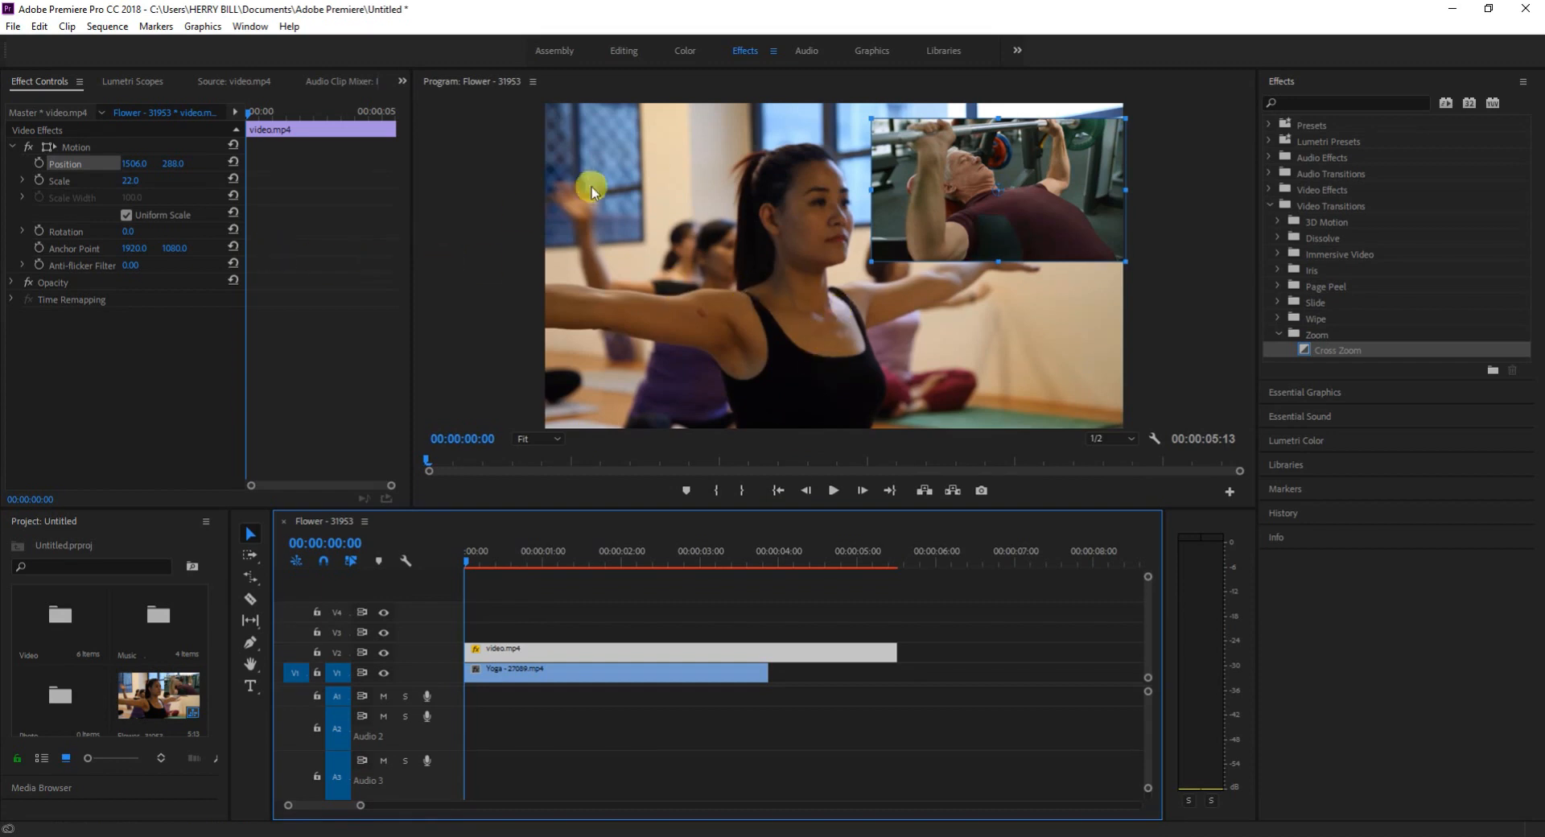
- Resize the gym overlay proportionally in the program preview to a scale of about 18
click(930, 212)
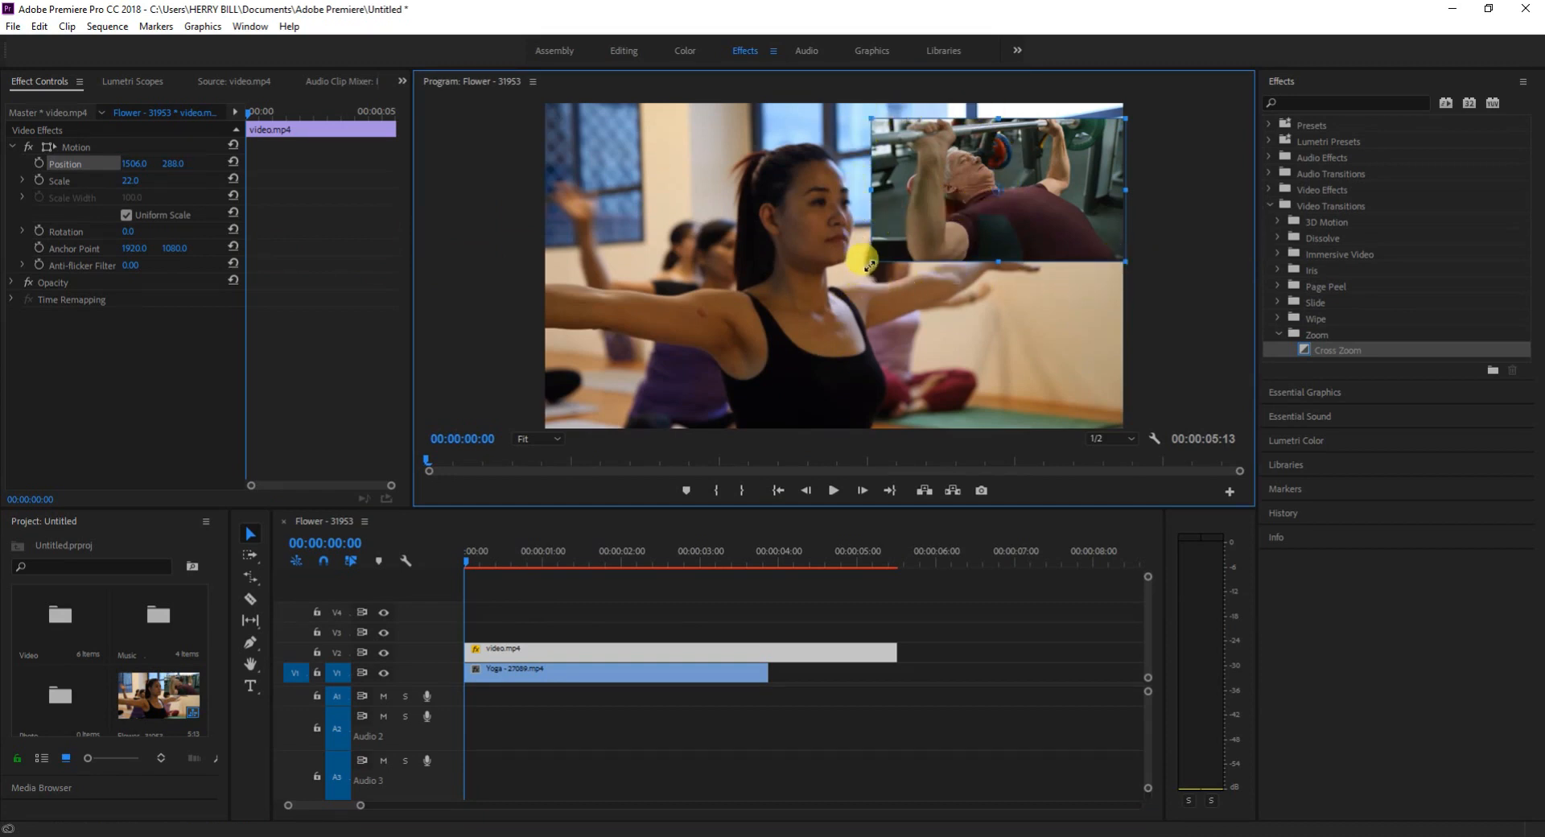
mouse_move(869, 266)
mouse_down()
mouse_move(790, 310)
mouse_move(776, 338)
mouse_move(885, 262)
mouse_move(862, 271)
mouse_up()
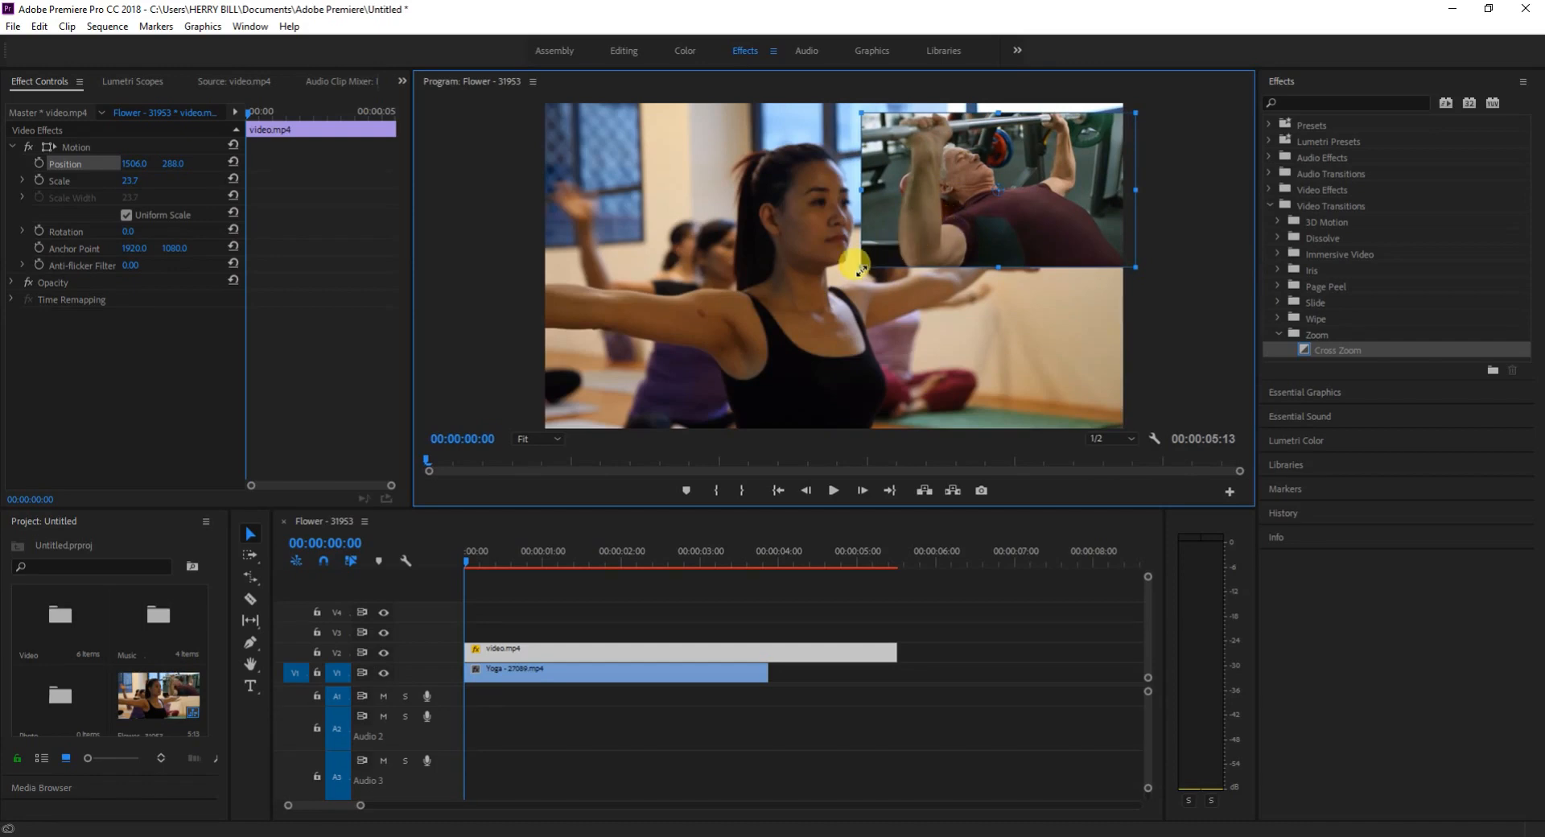
mouse_move(861, 268)
mouse_down()
mouse_move(841, 294)
mouse_move(882, 263)
mouse_up()
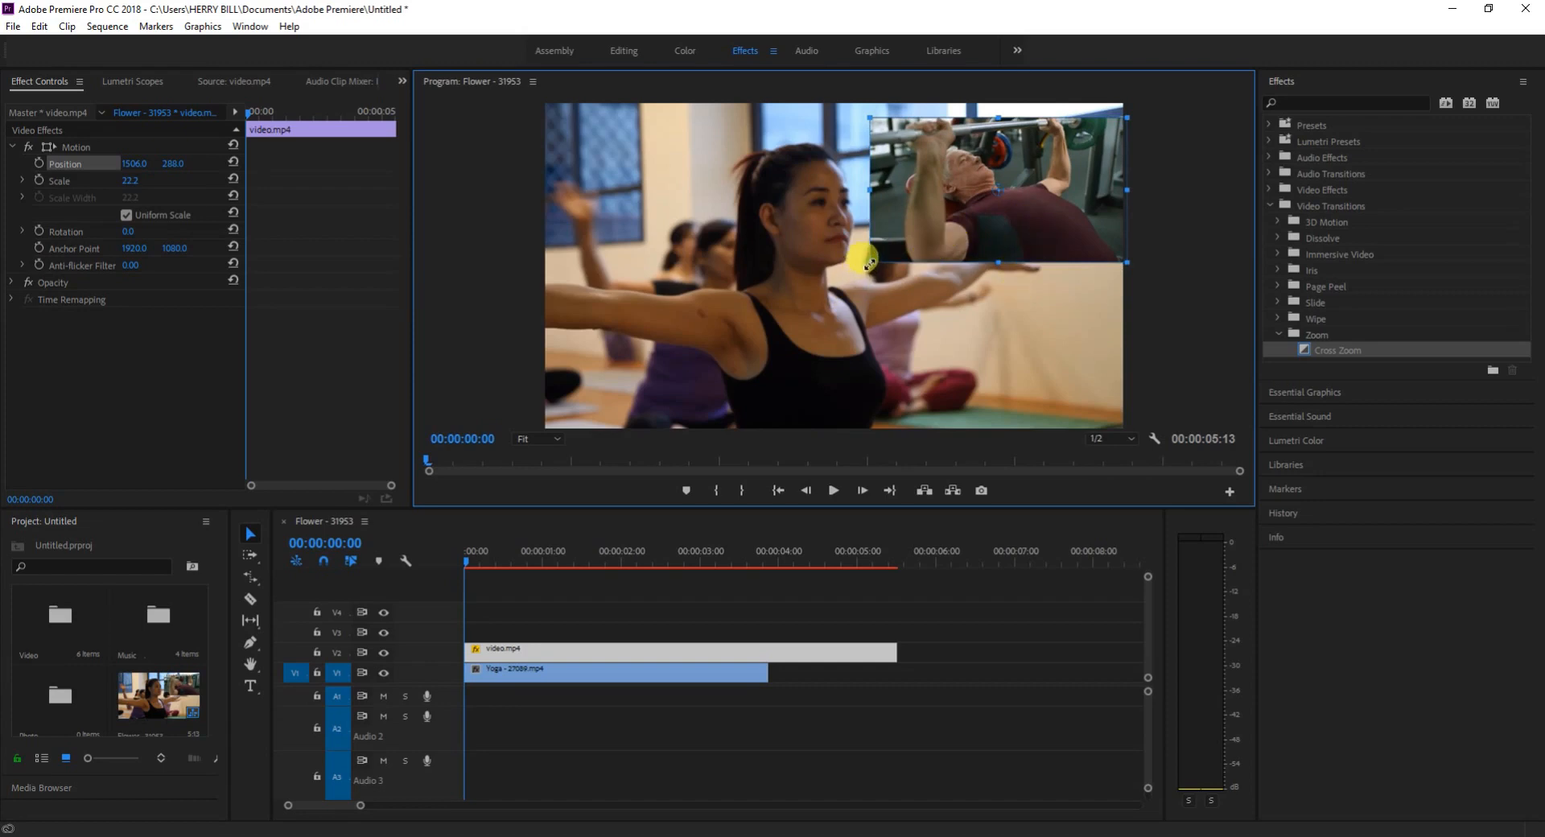
drag(859, 272, 894, 250)
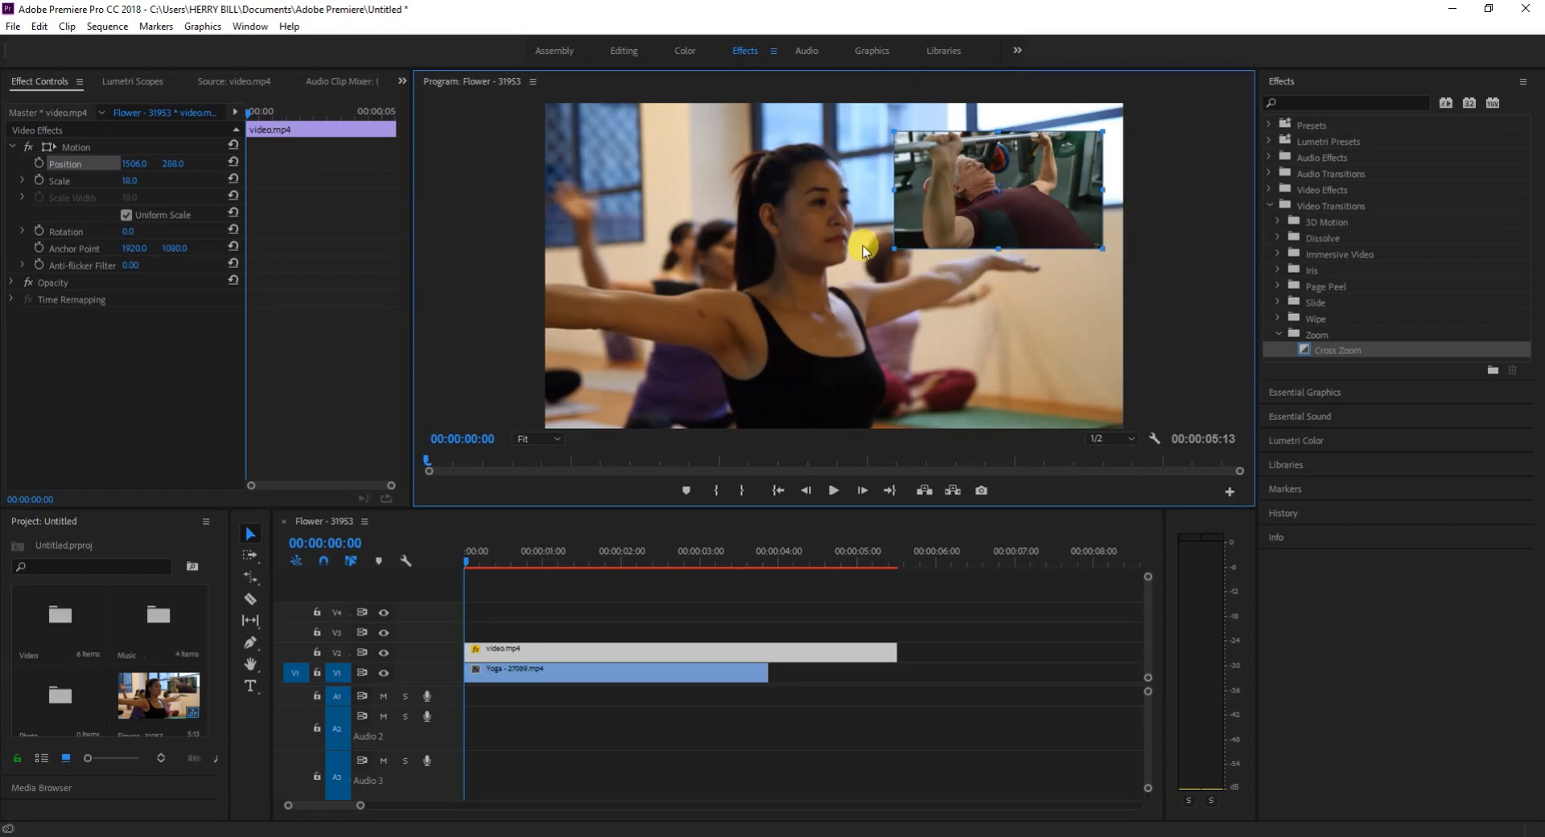
- Turn off Uniform Scale and resize the gym overlay freely to about 24 scale height and 23 scale width
click(127, 215)
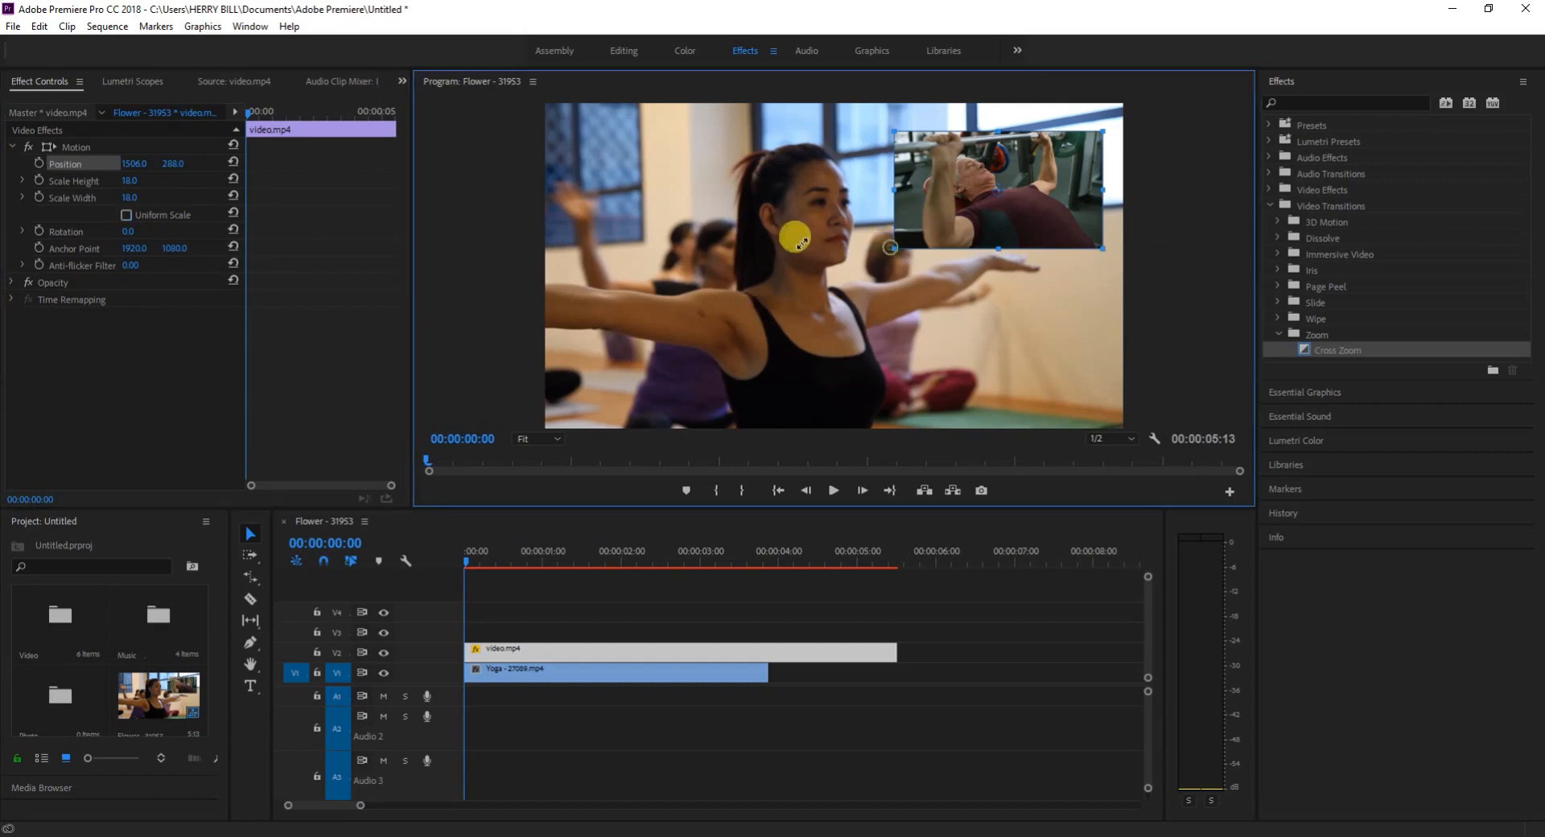
drag(799, 240, 882, 250)
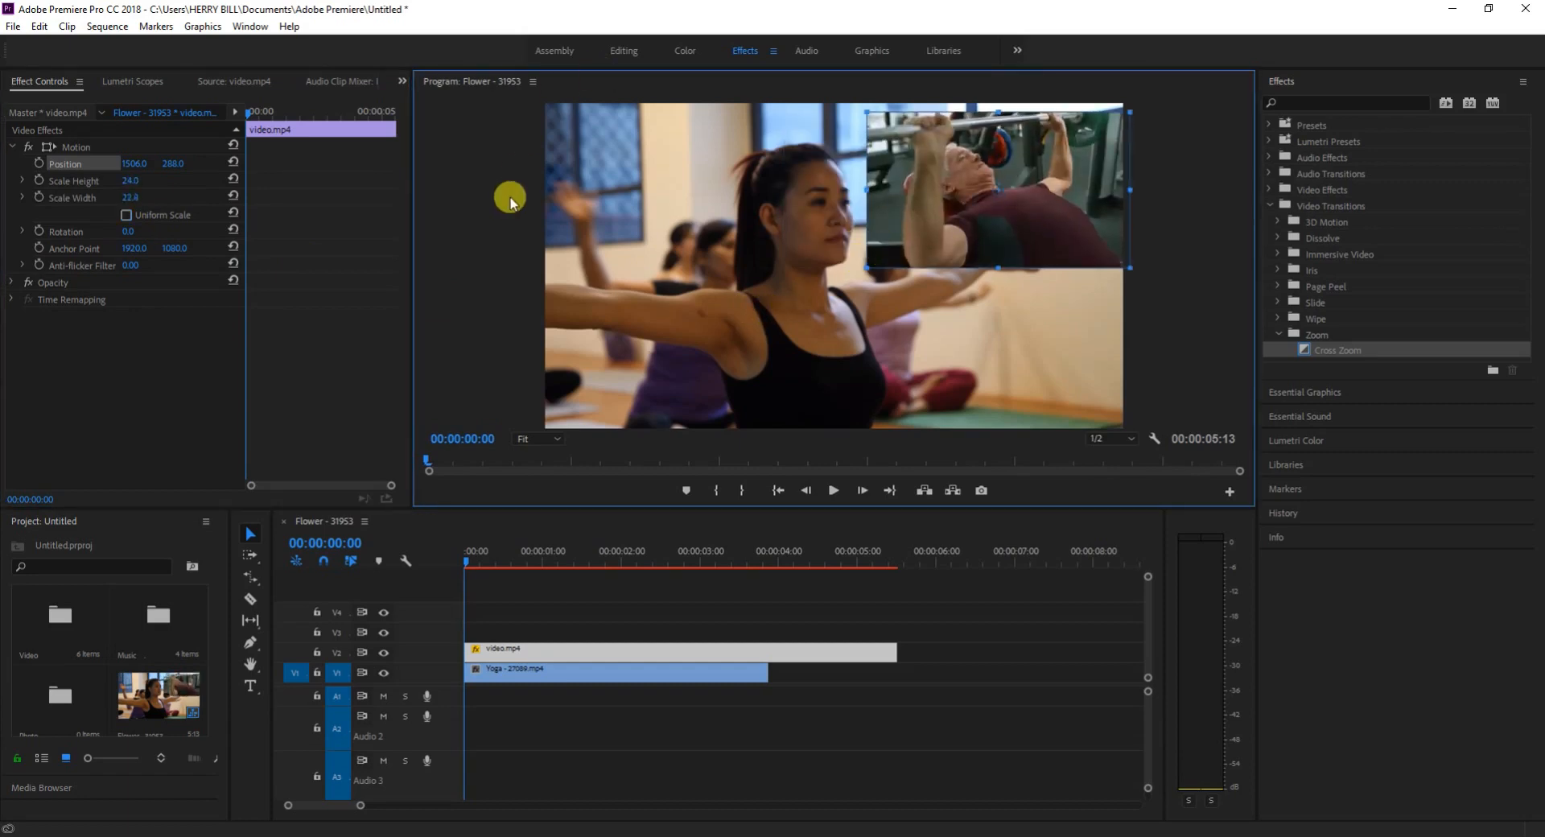
- Undo the free resize of the gym overlay, restore Uniform Scale, and enlarge the overlay proportionally to a scale of about 20.5
key(ctrl+z)
key(ctrl+z)
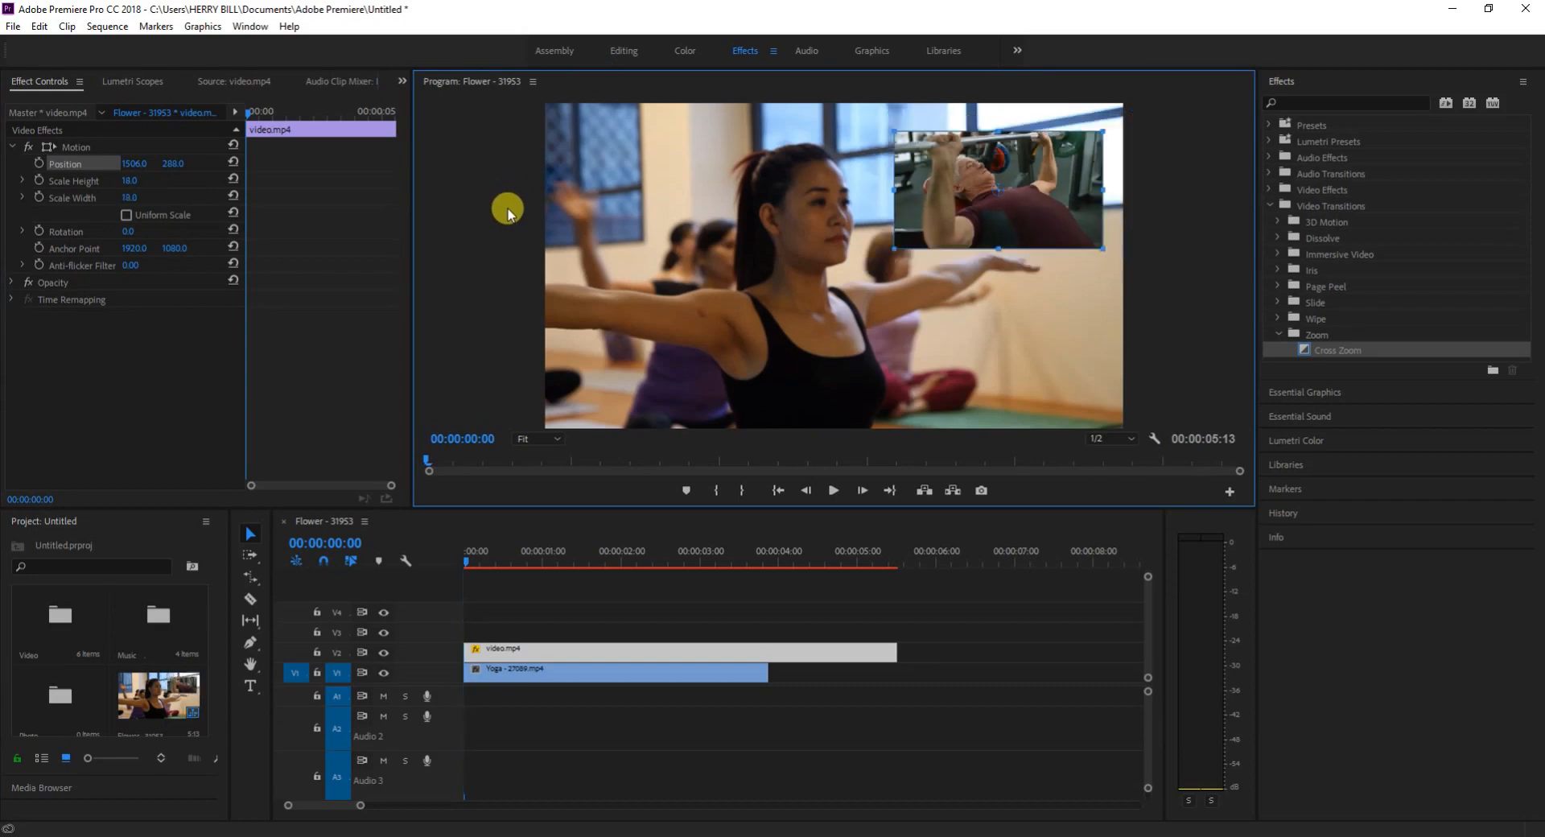
click(127, 216)
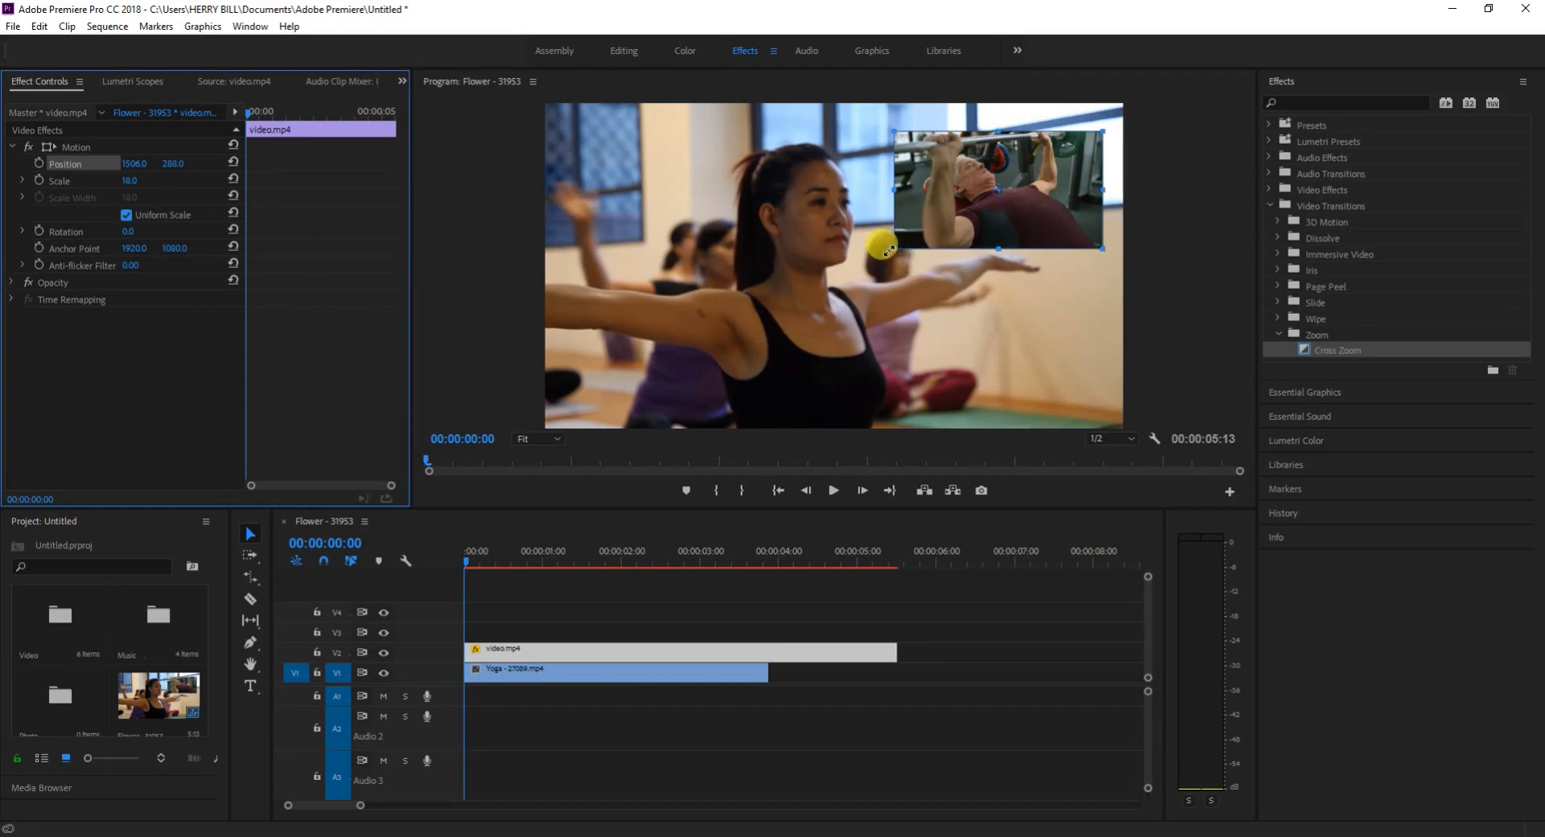
mouse_move(894, 248)
mouse_down()
mouse_move(831, 277)
mouse_move(890, 255)
mouse_up()
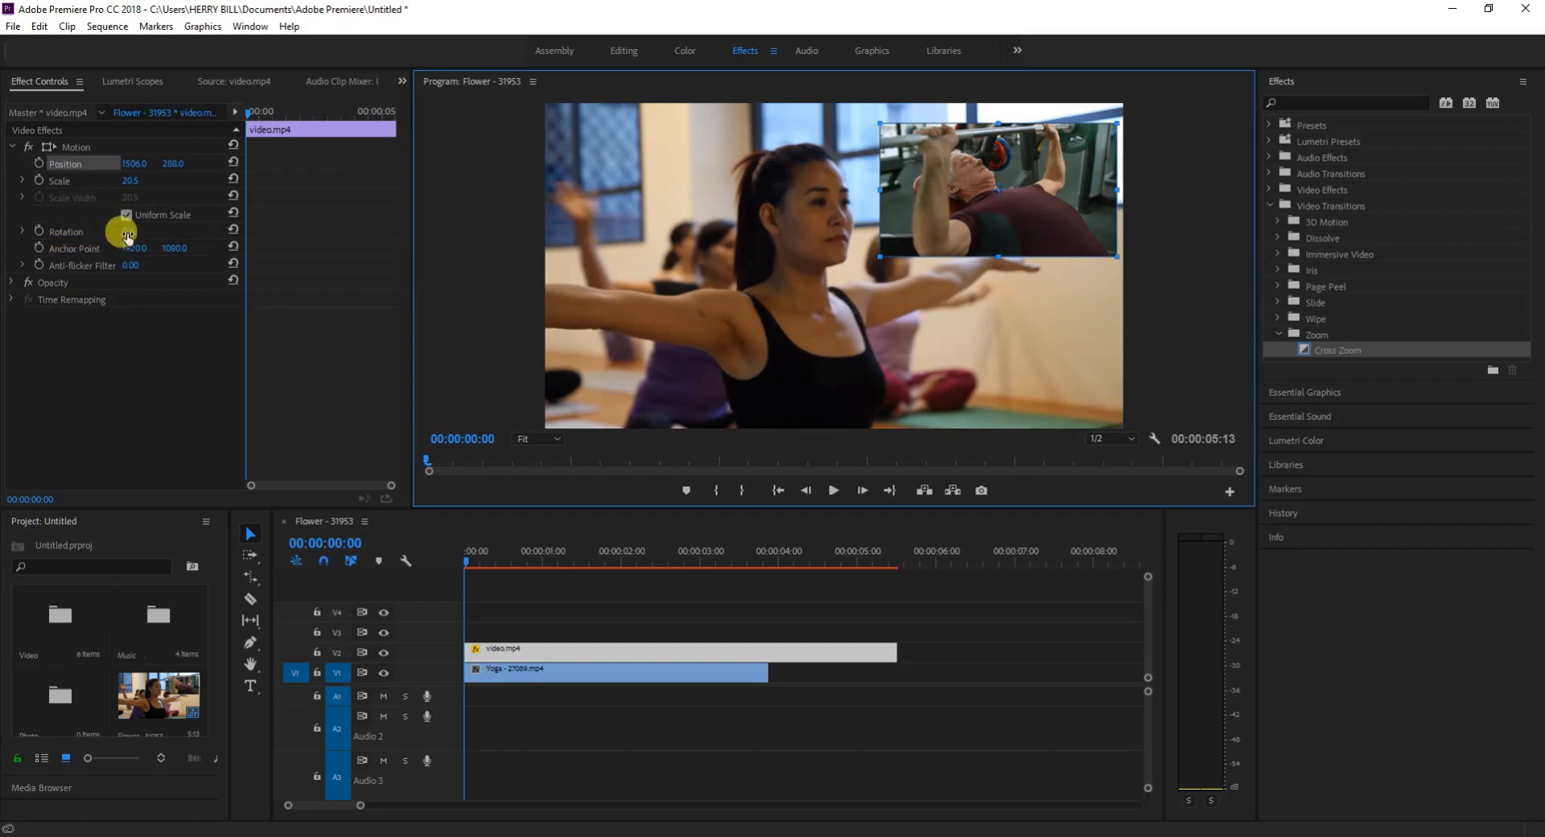
- Try rotating the gym overlay counterclockwise, and use the rotation dial to bring it to about 3 degrees
drag(126, 235, 85, 235)
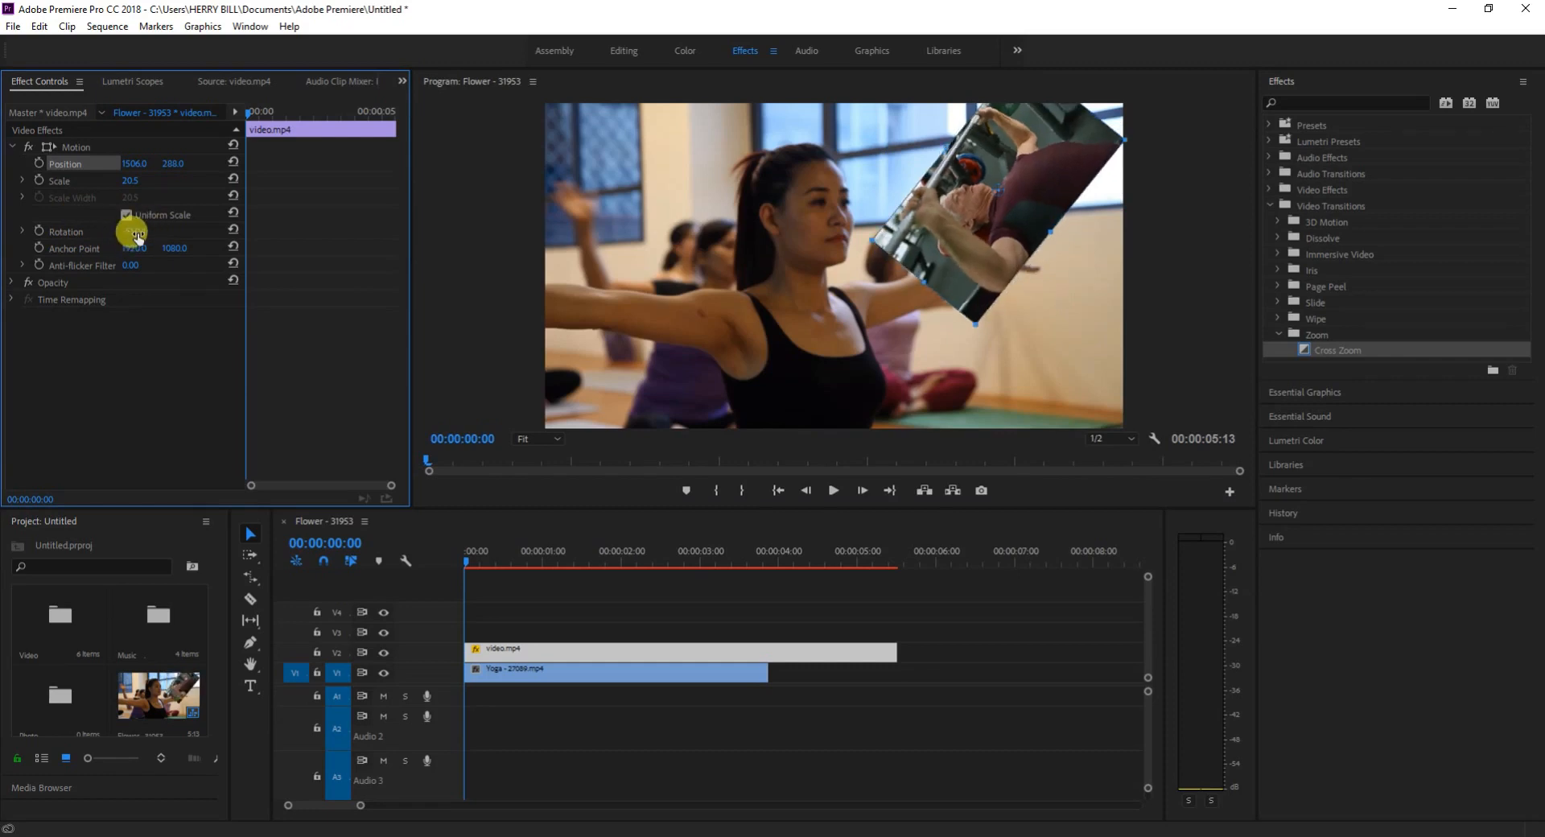
click(136, 232)
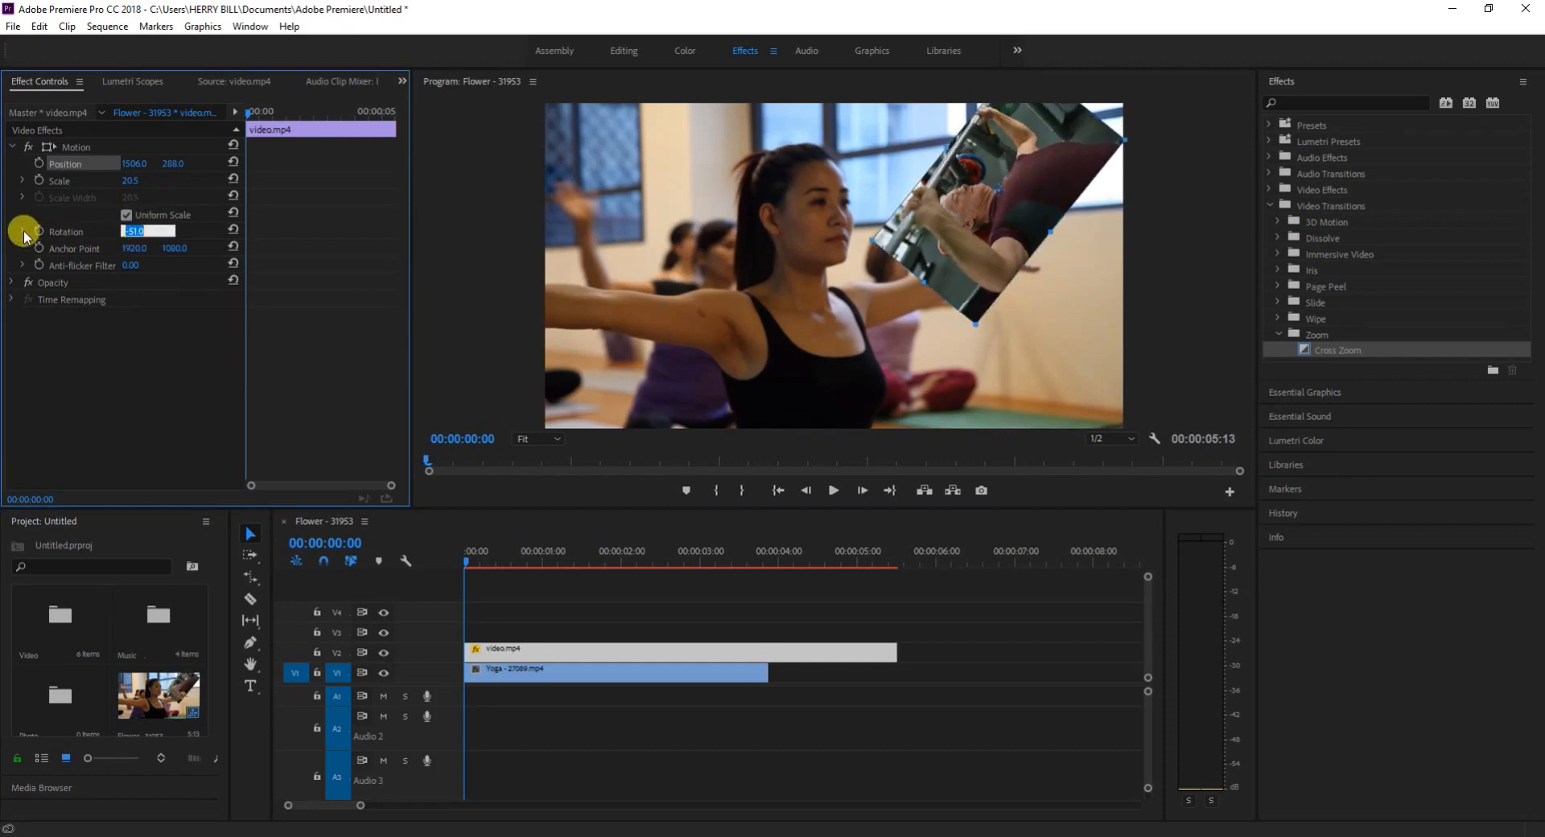
click(24, 232)
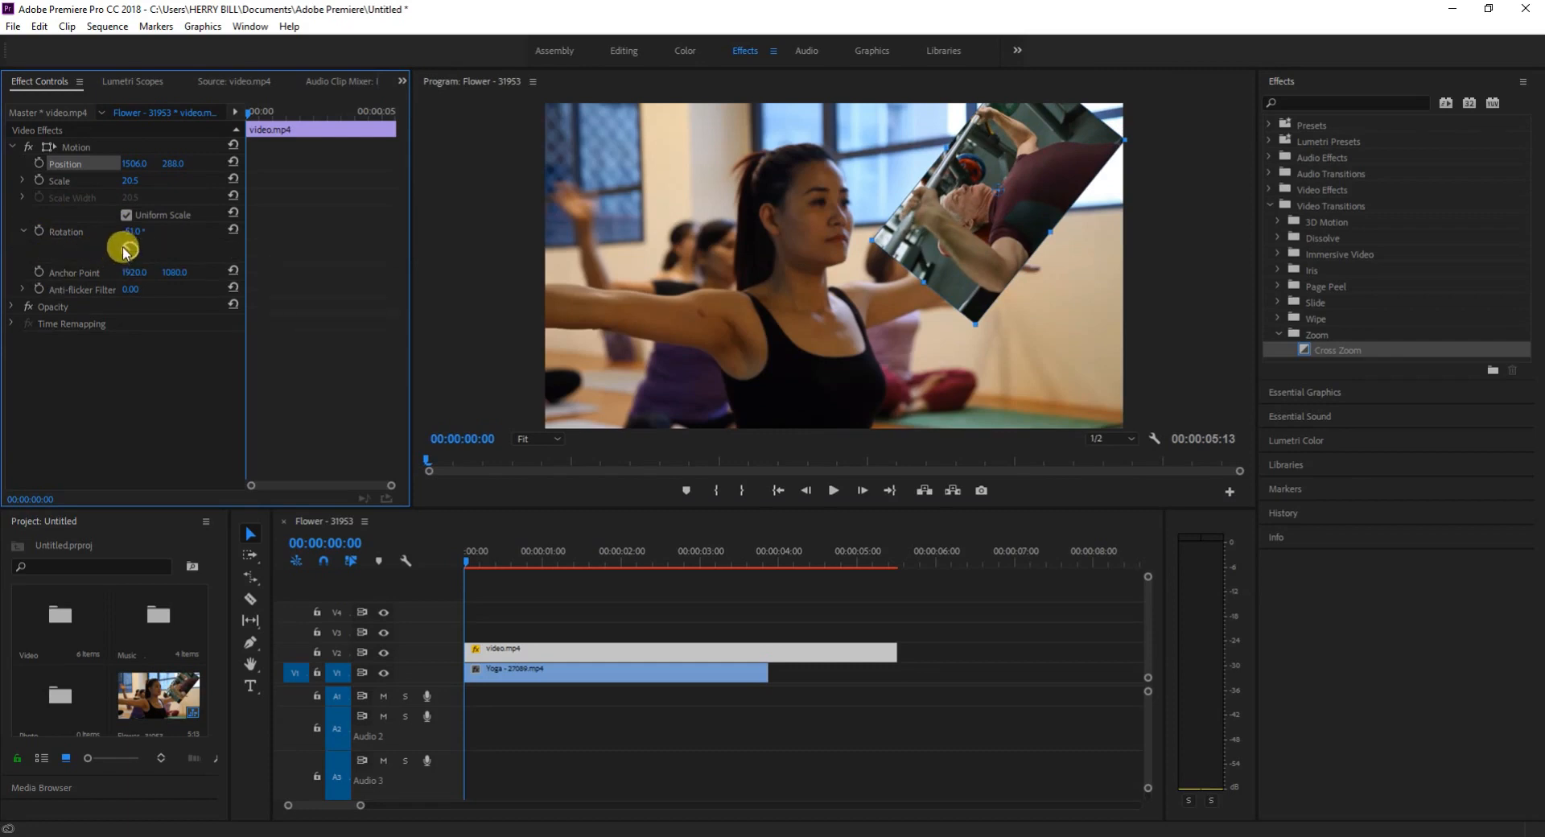
drag(123, 251, 132, 220)
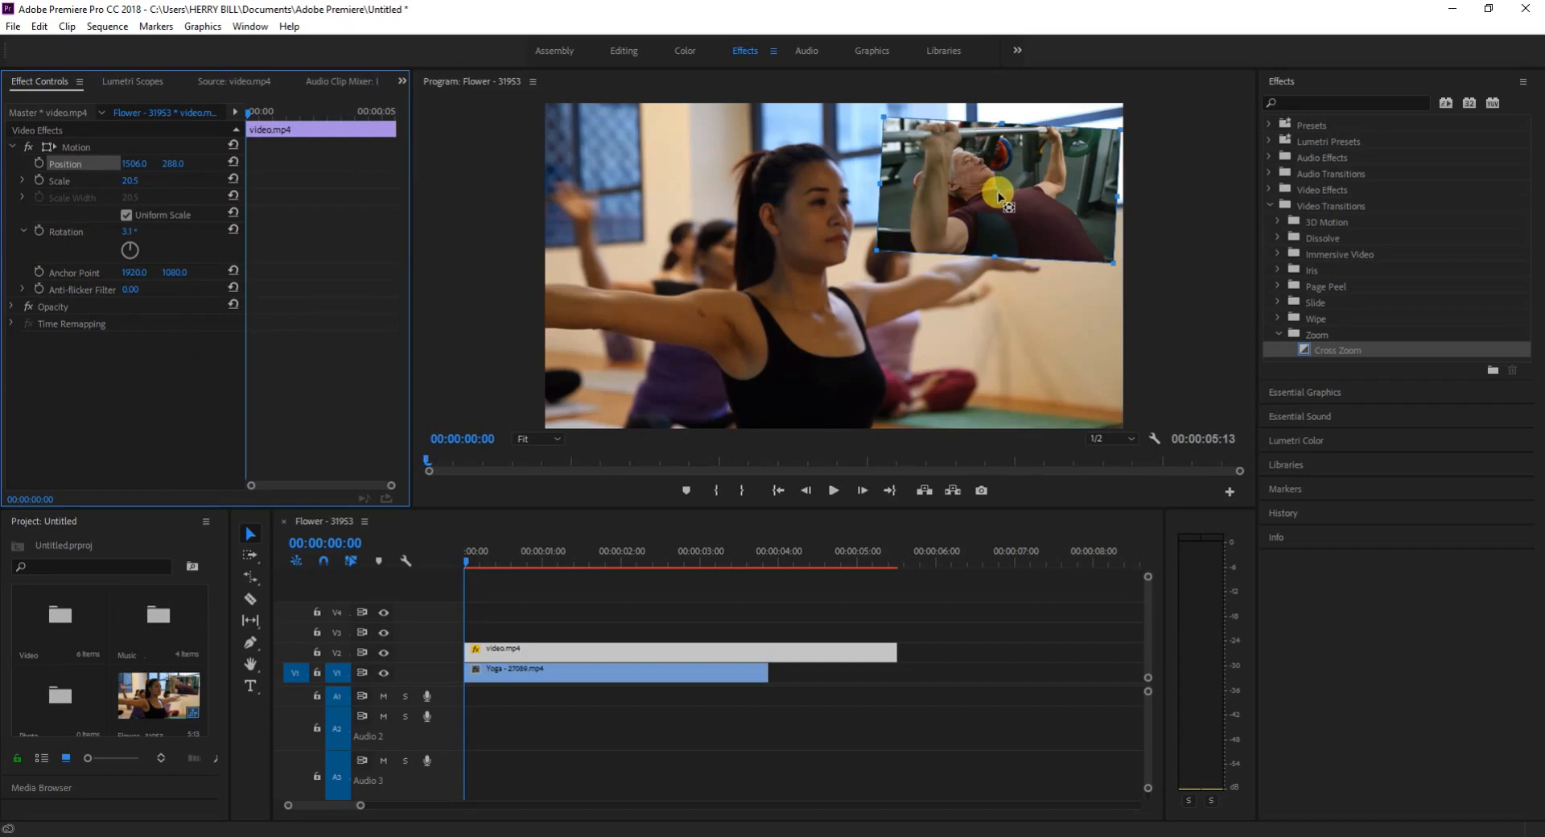
- Move the gym overlay's anchor point to its lower-right corner and reduce its scale to 15
click(998, 195)
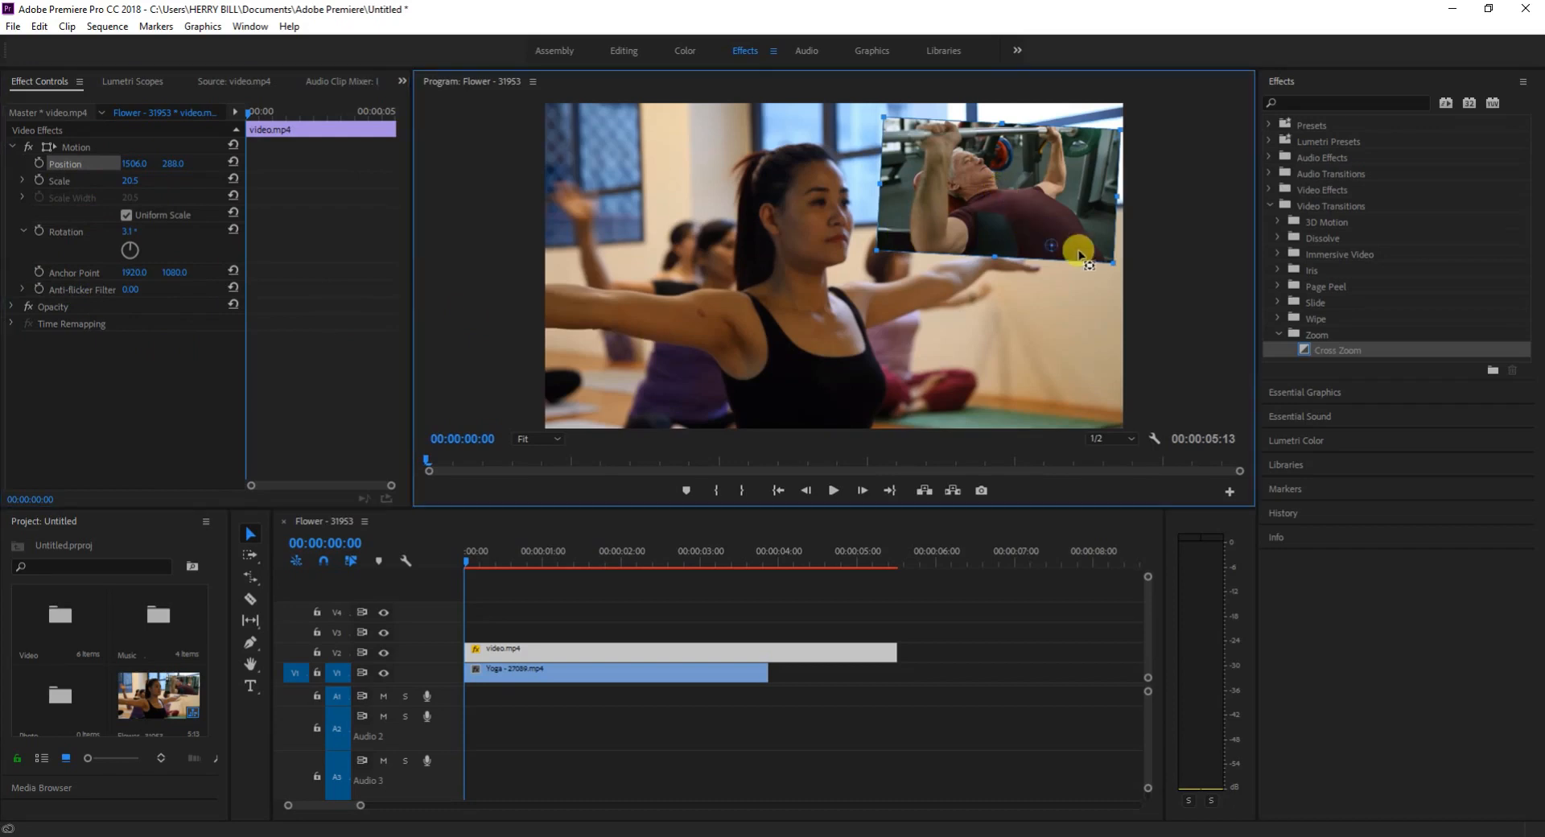
drag(1079, 256, 1113, 270)
mouse_move(129, 185)
mouse_down()
mouse_move(181, 185)
mouse_move(80, 185)
mouse_move(126, 181)
mouse_up()
click(811, 322)
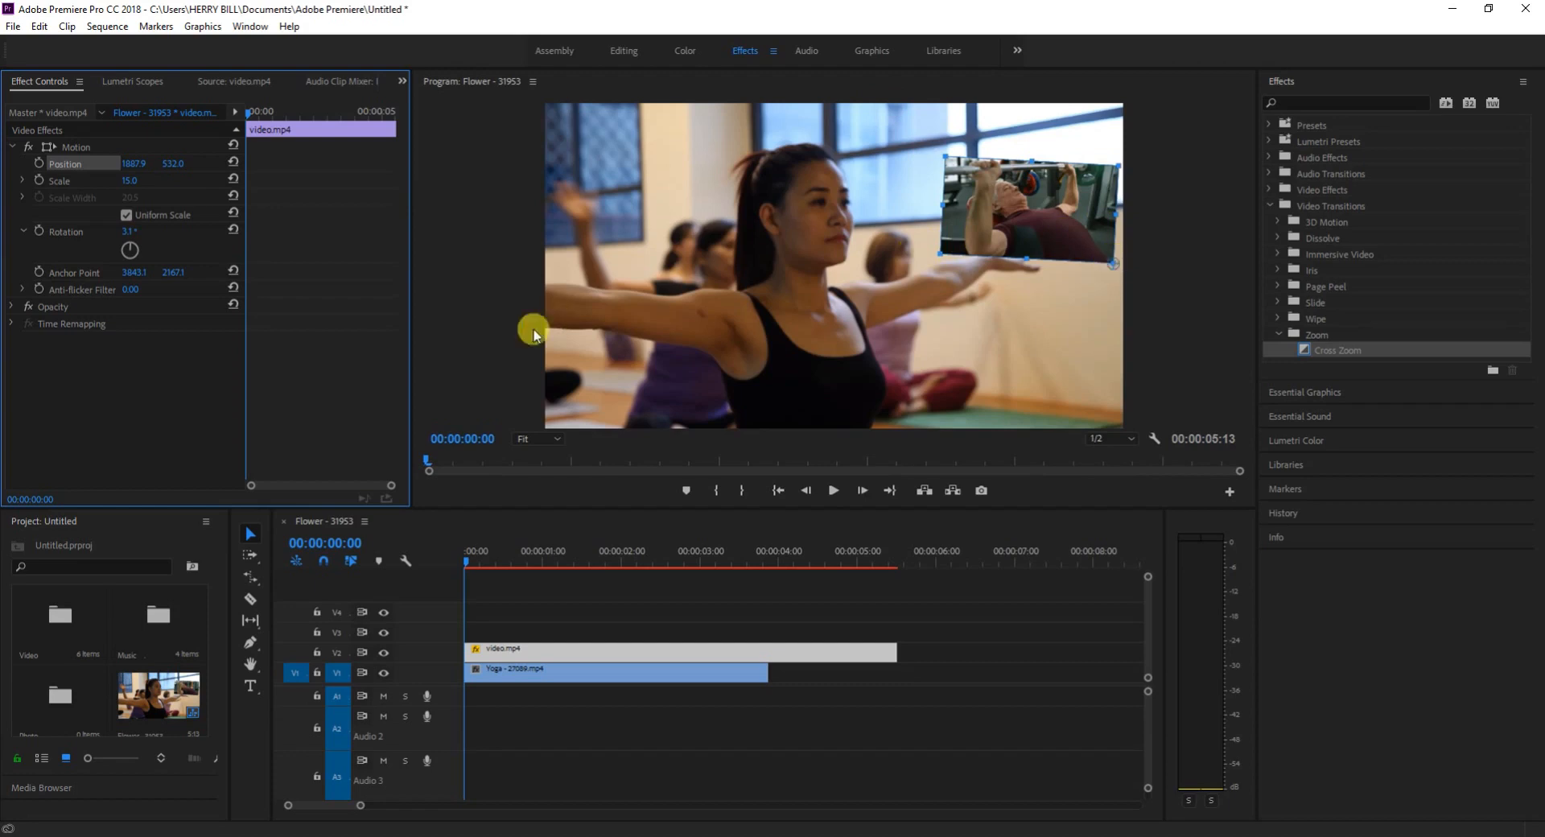
- Test rotating the gym overlay around its corner anchor, and reset its Rotation and Anchor Point to their defaults
drag(130, 249, 142, 239)
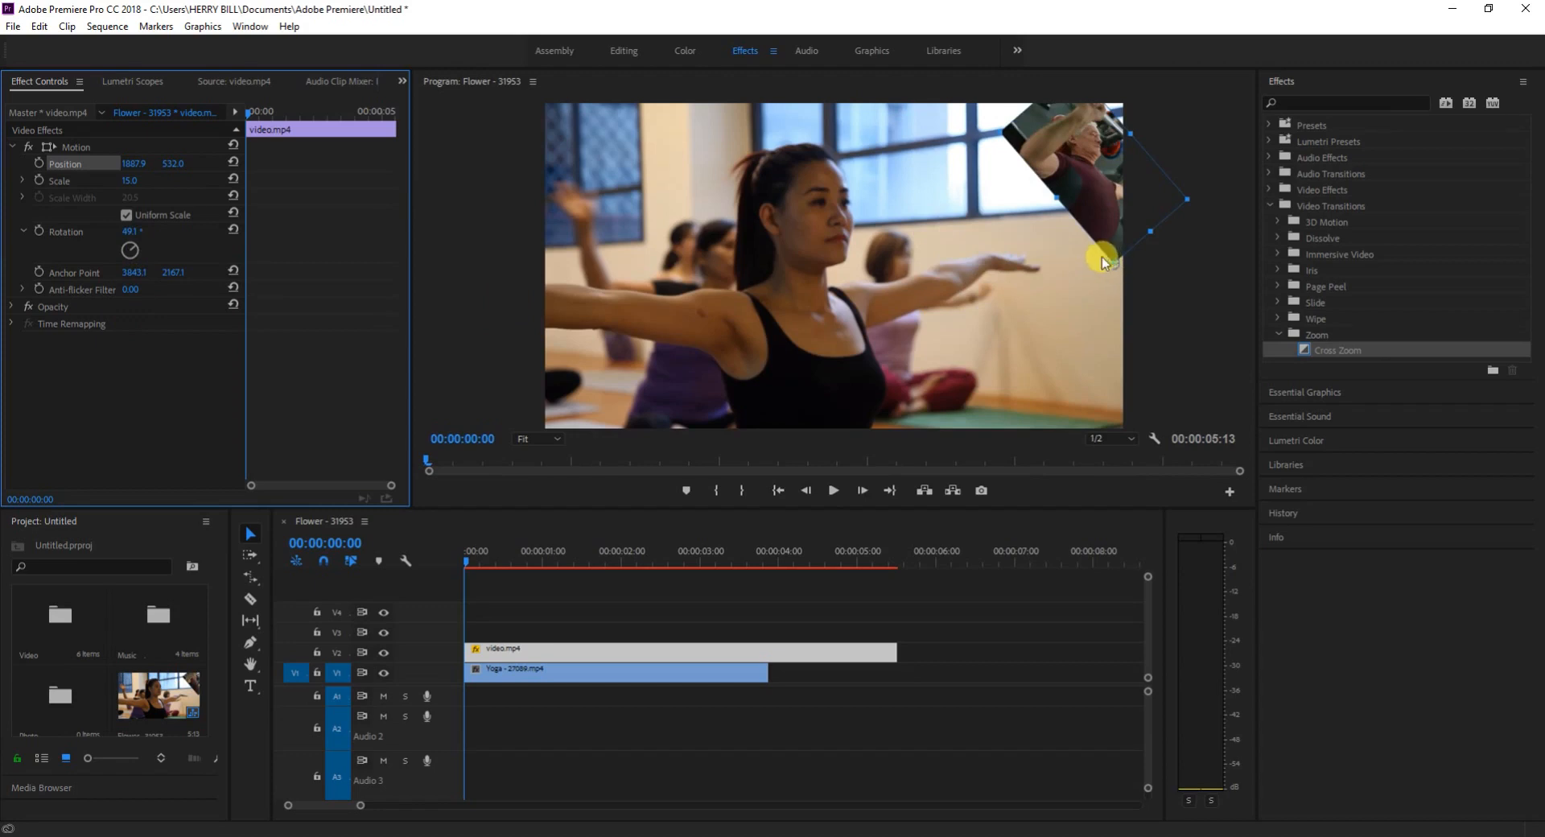
drag(1073, 266, 1007, 276)
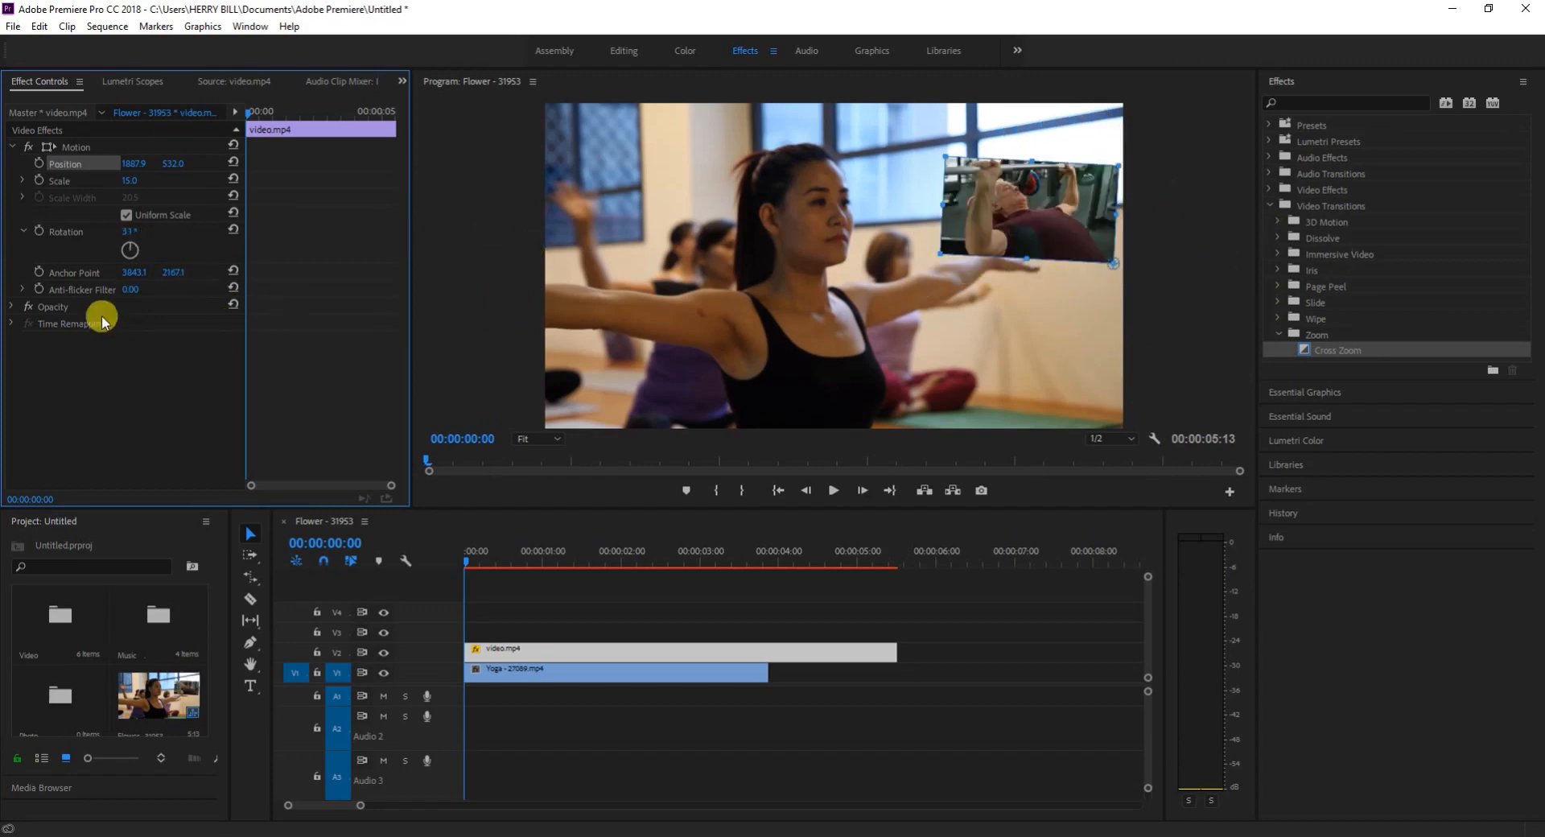
click(235, 231)
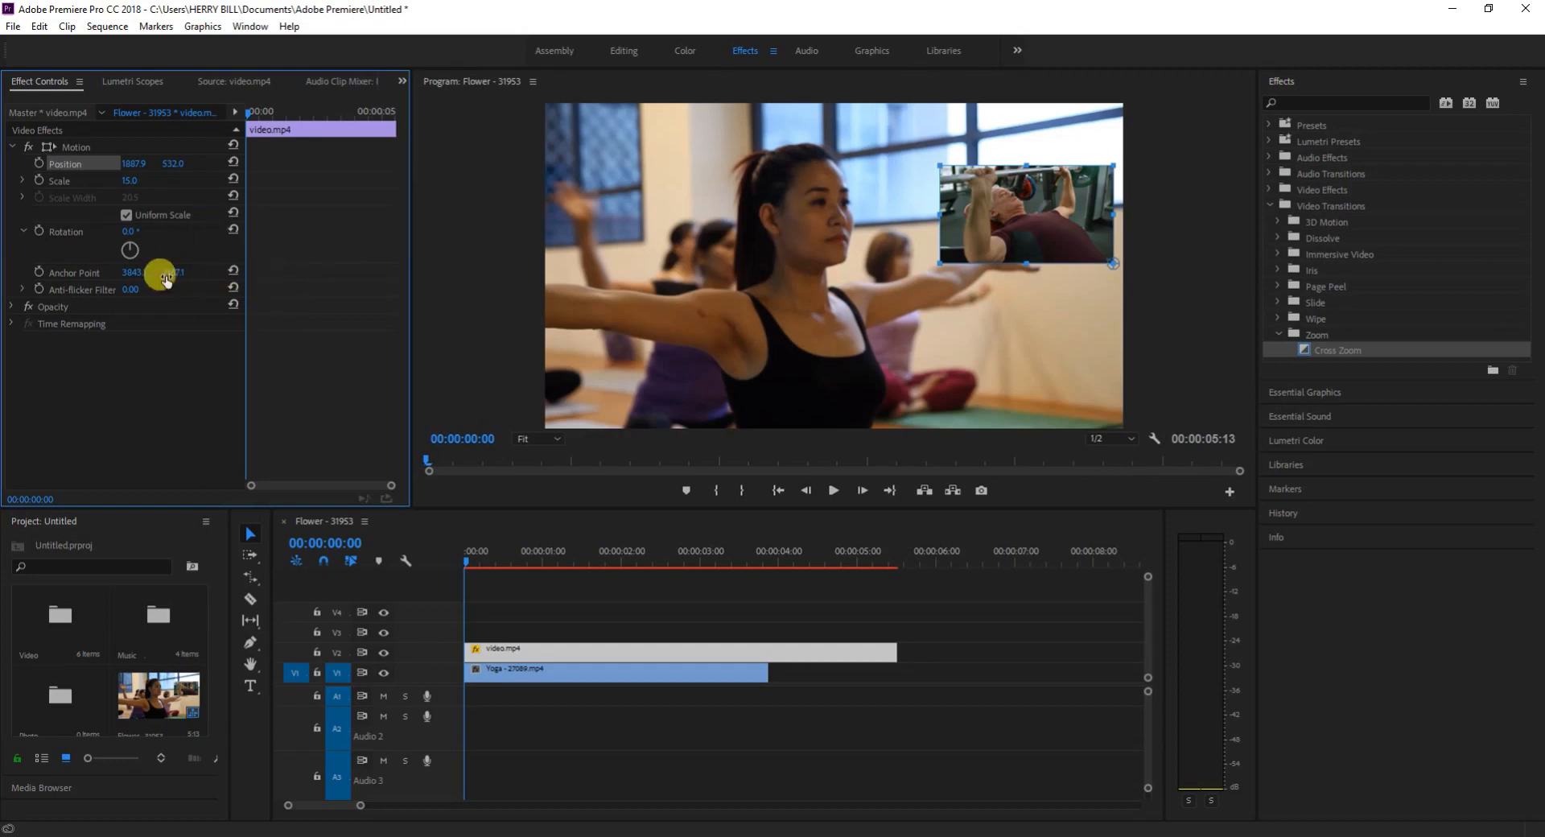
click(231, 271)
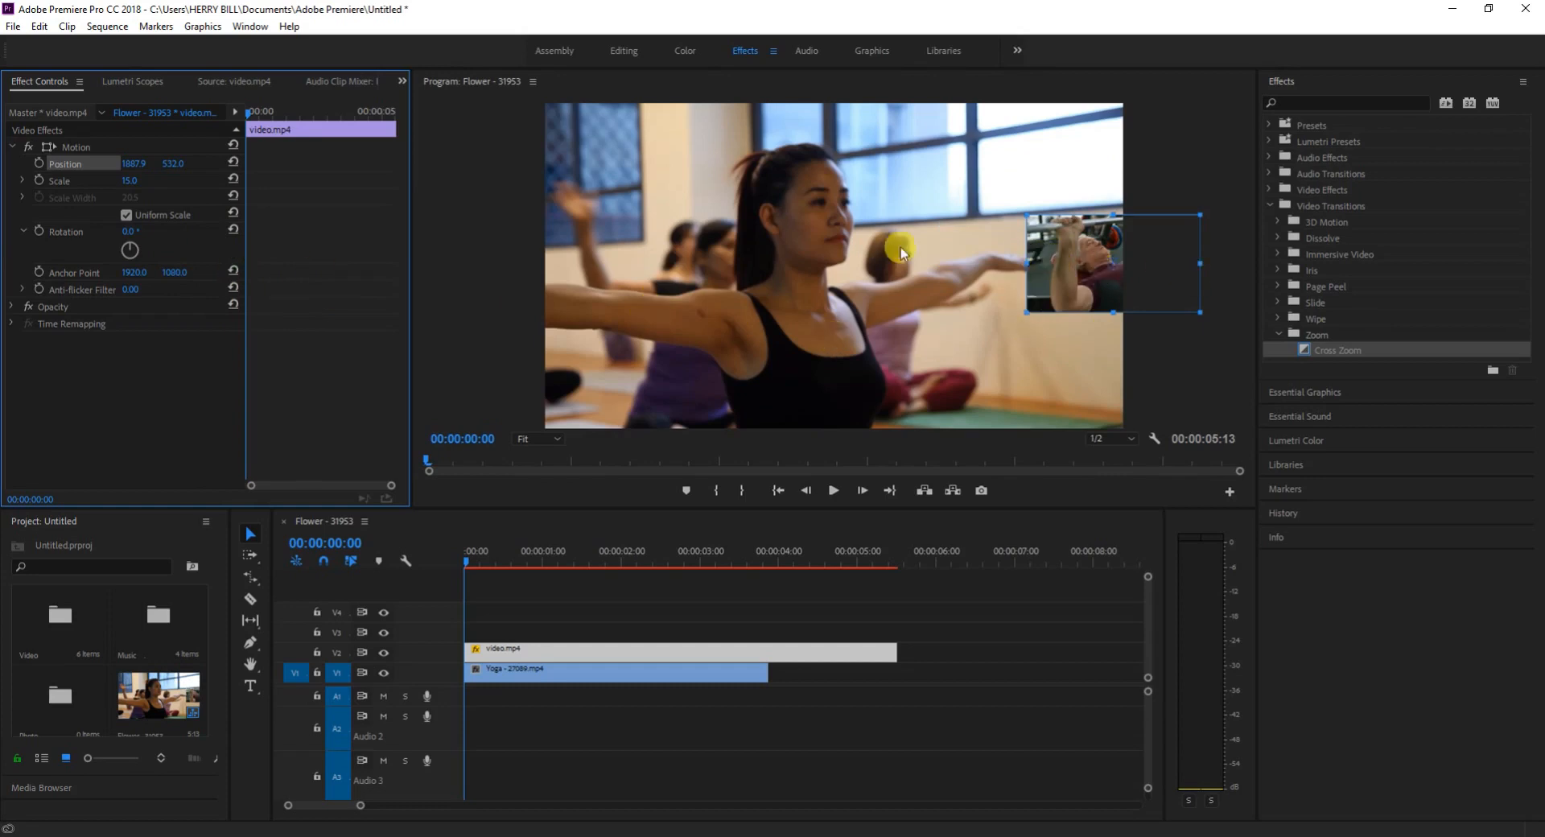
- Move the gym overlay into the upper-right corner of the frame, at about position 1601.8, 192.5
click(1067, 244)
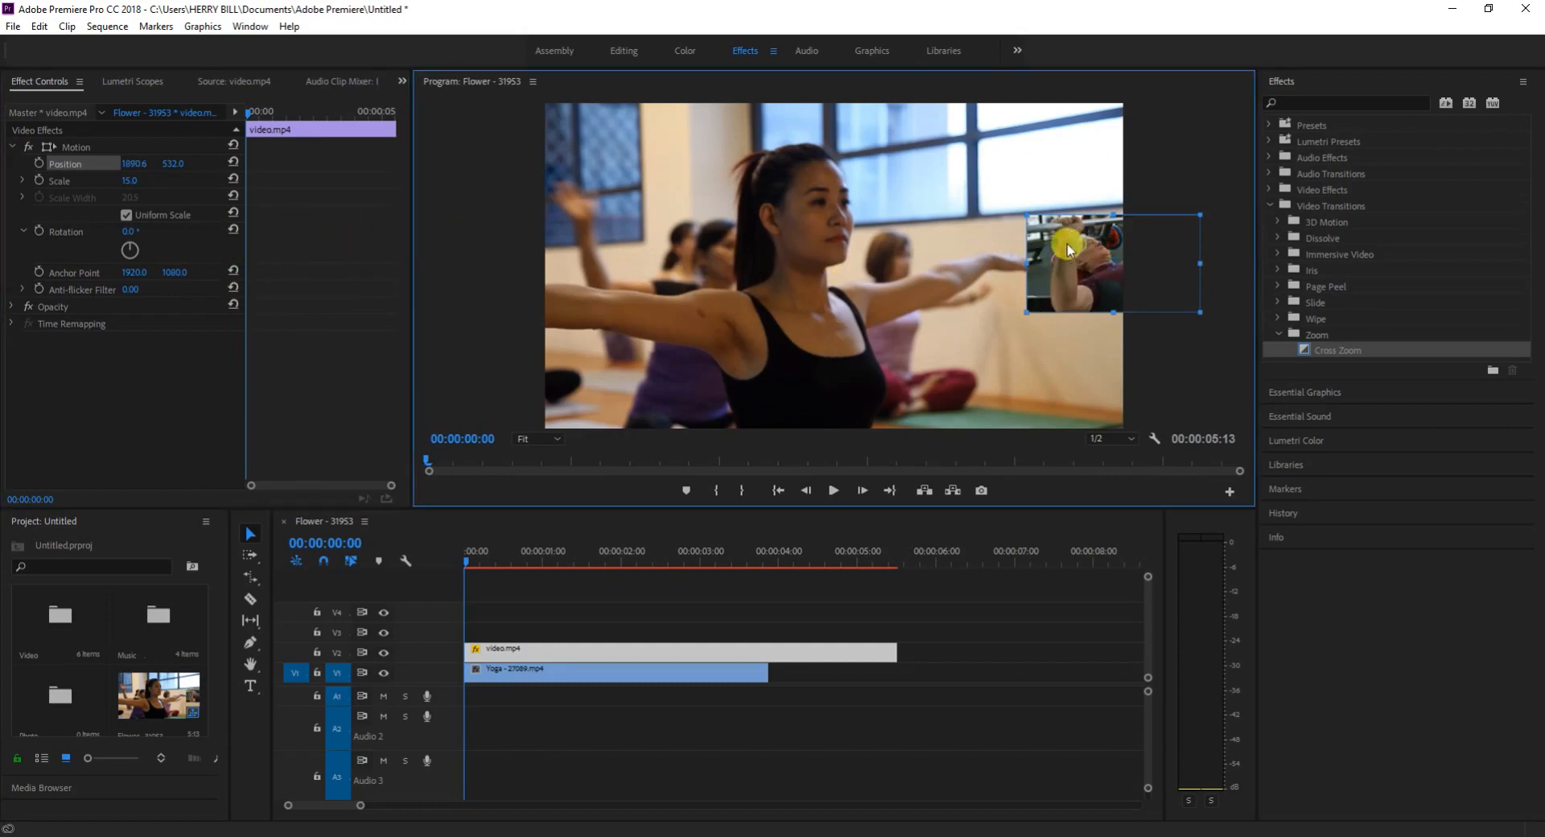
drag(1067, 244, 960, 252)
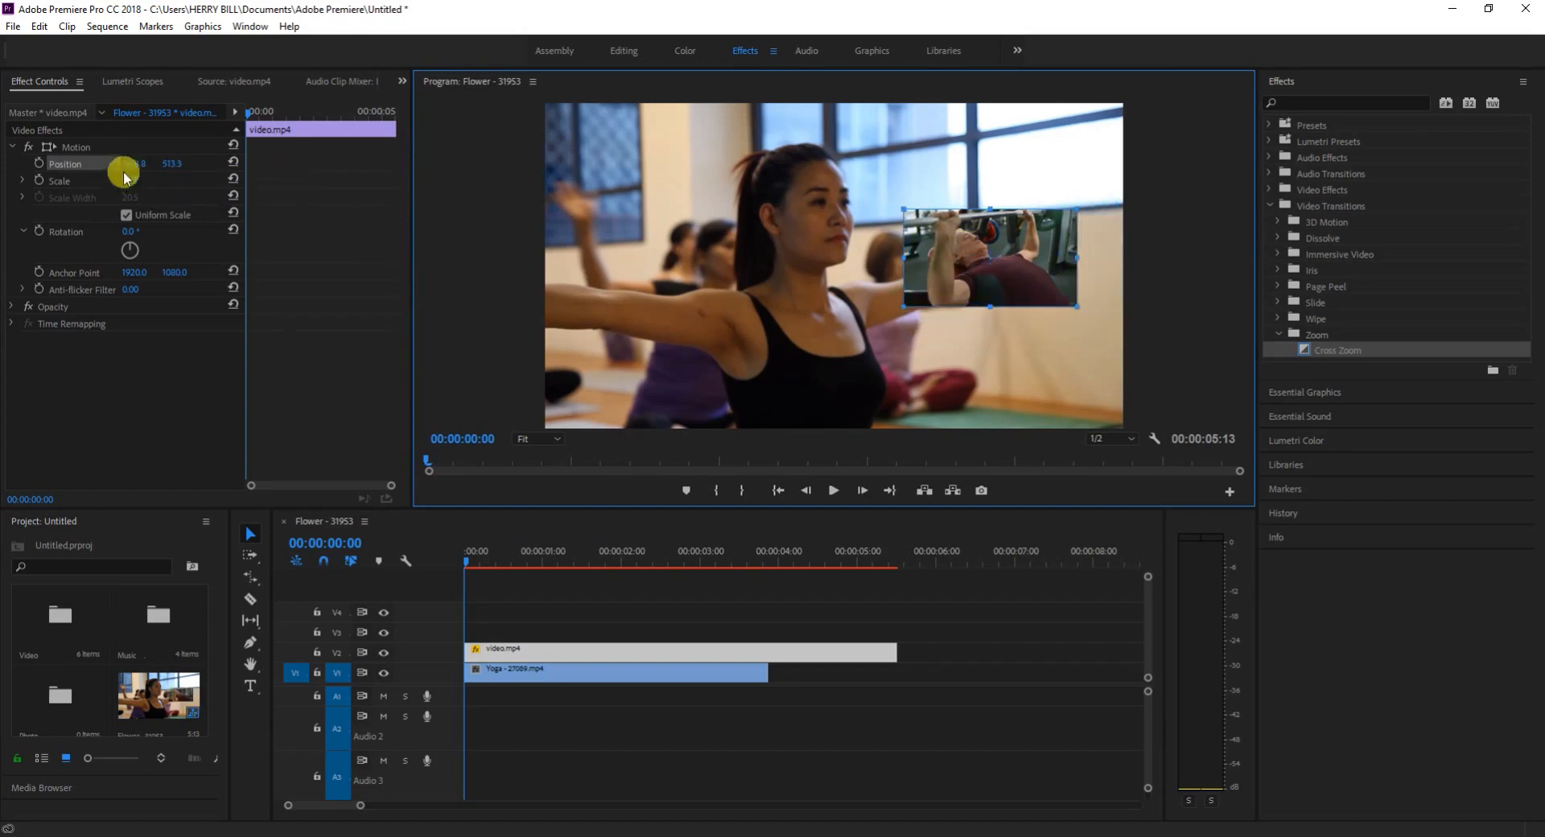
drag(958, 261, 990, 159)
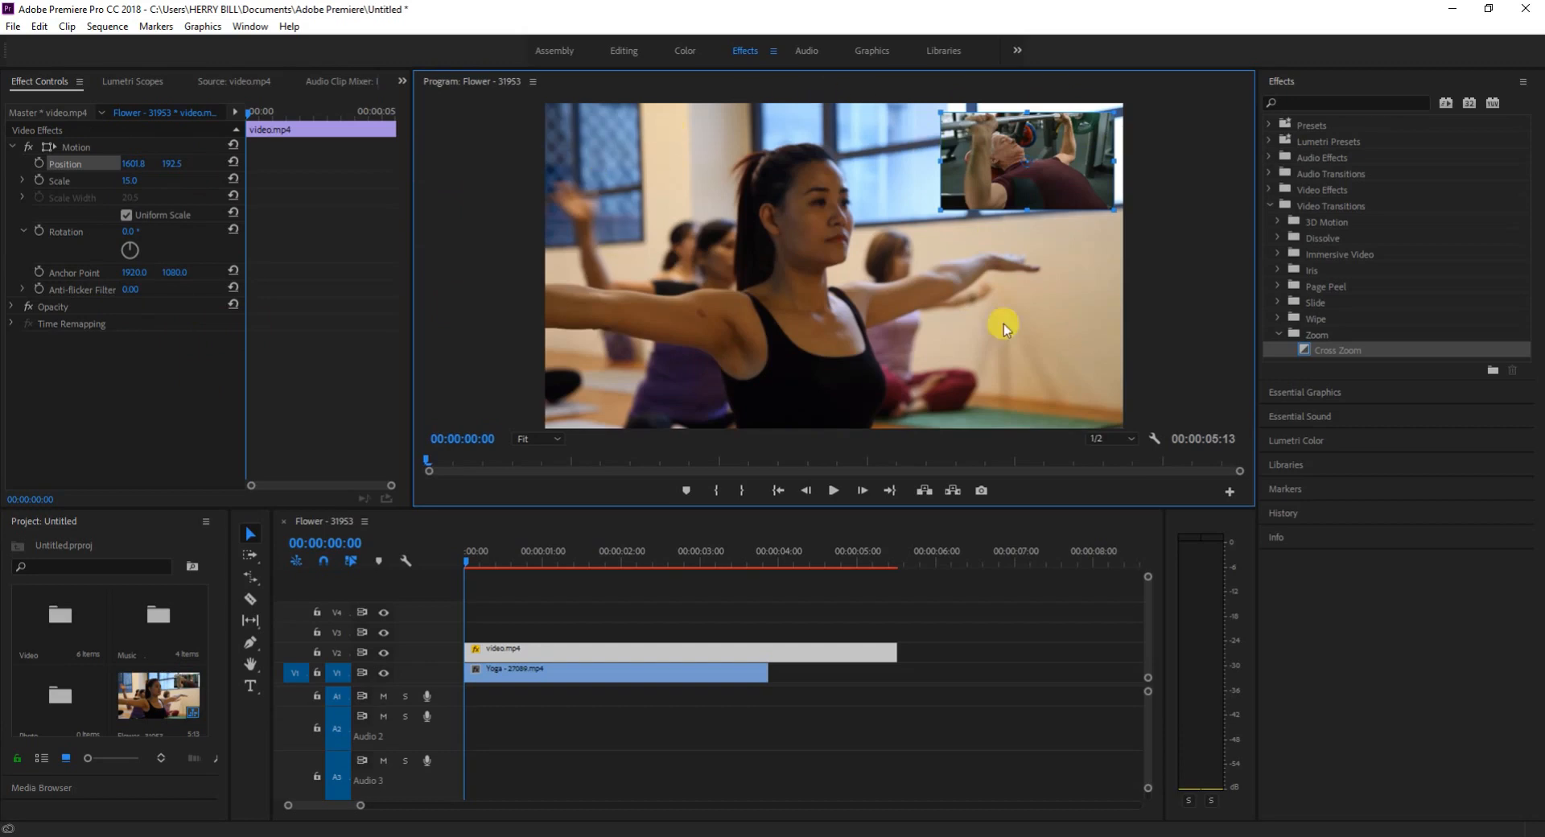
- Play the sequence past the yoga clip's end and trim the gym clip on V2 to end with the yoga clip
click(832, 491)
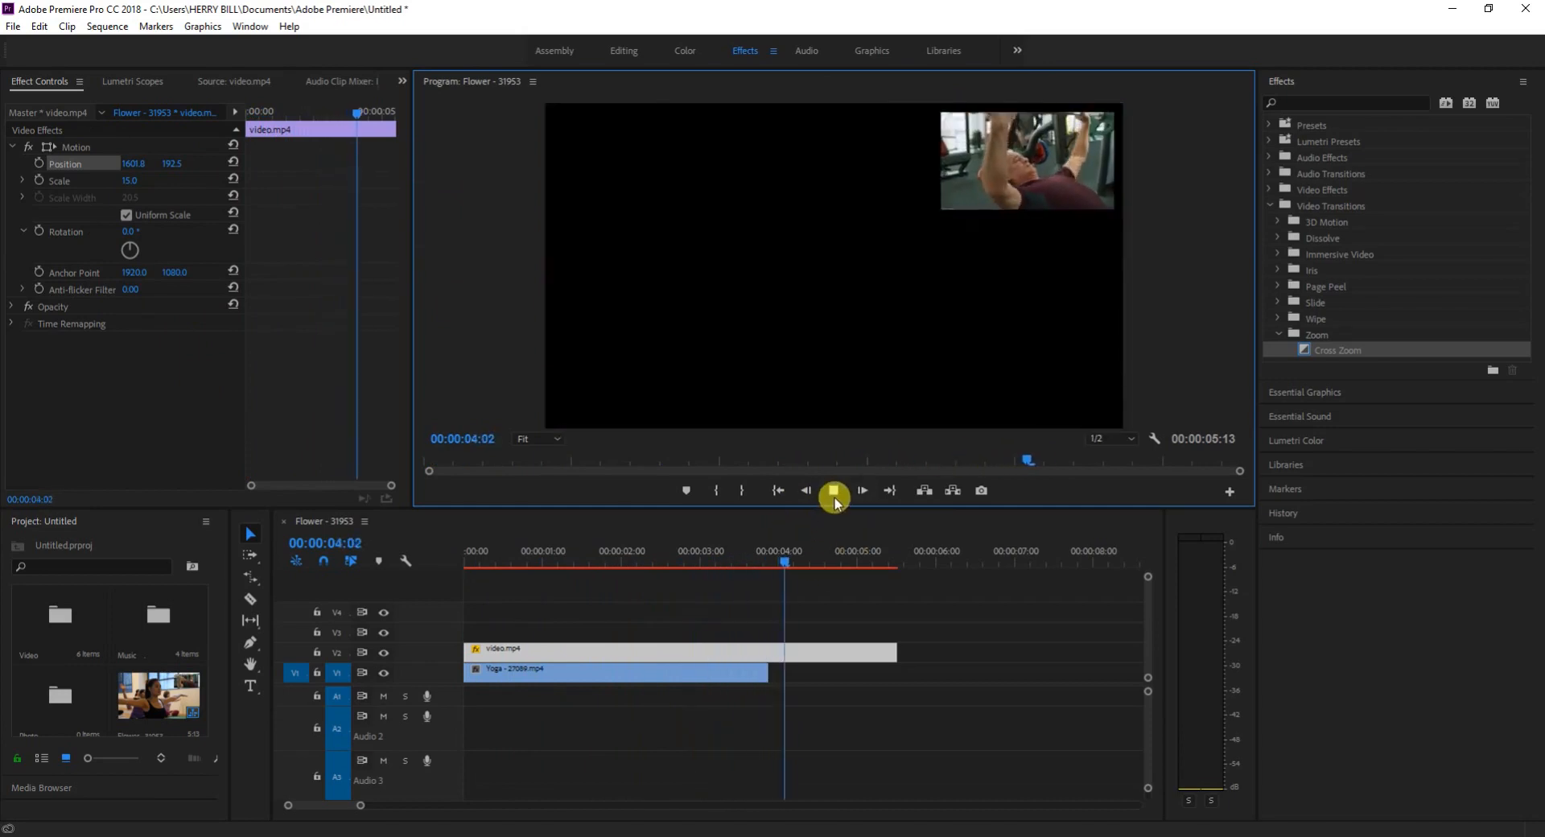
click(833, 492)
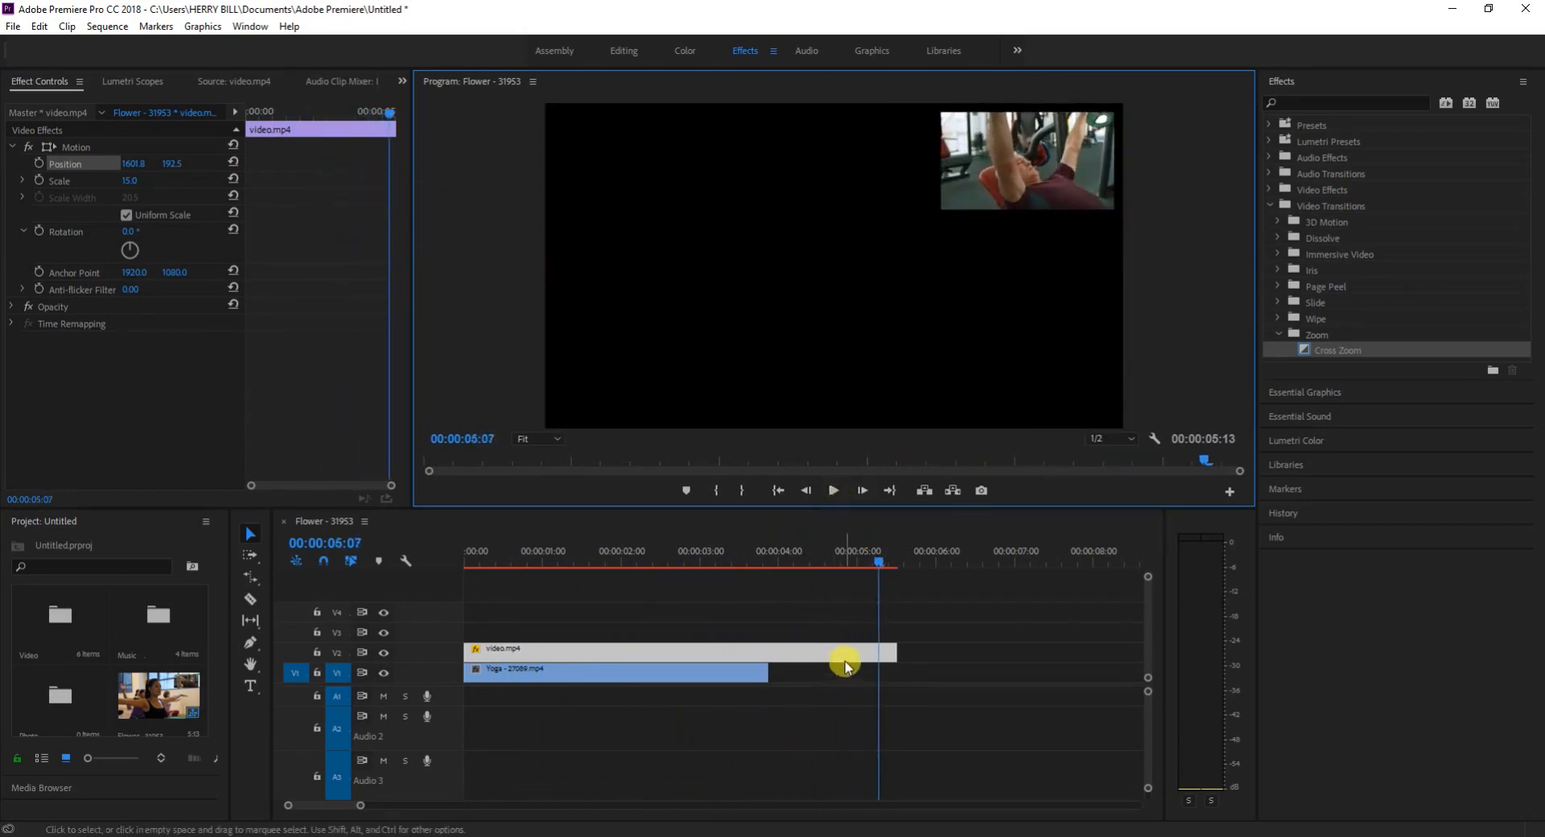
click(845, 665)
drag(900, 647, 753, 644)
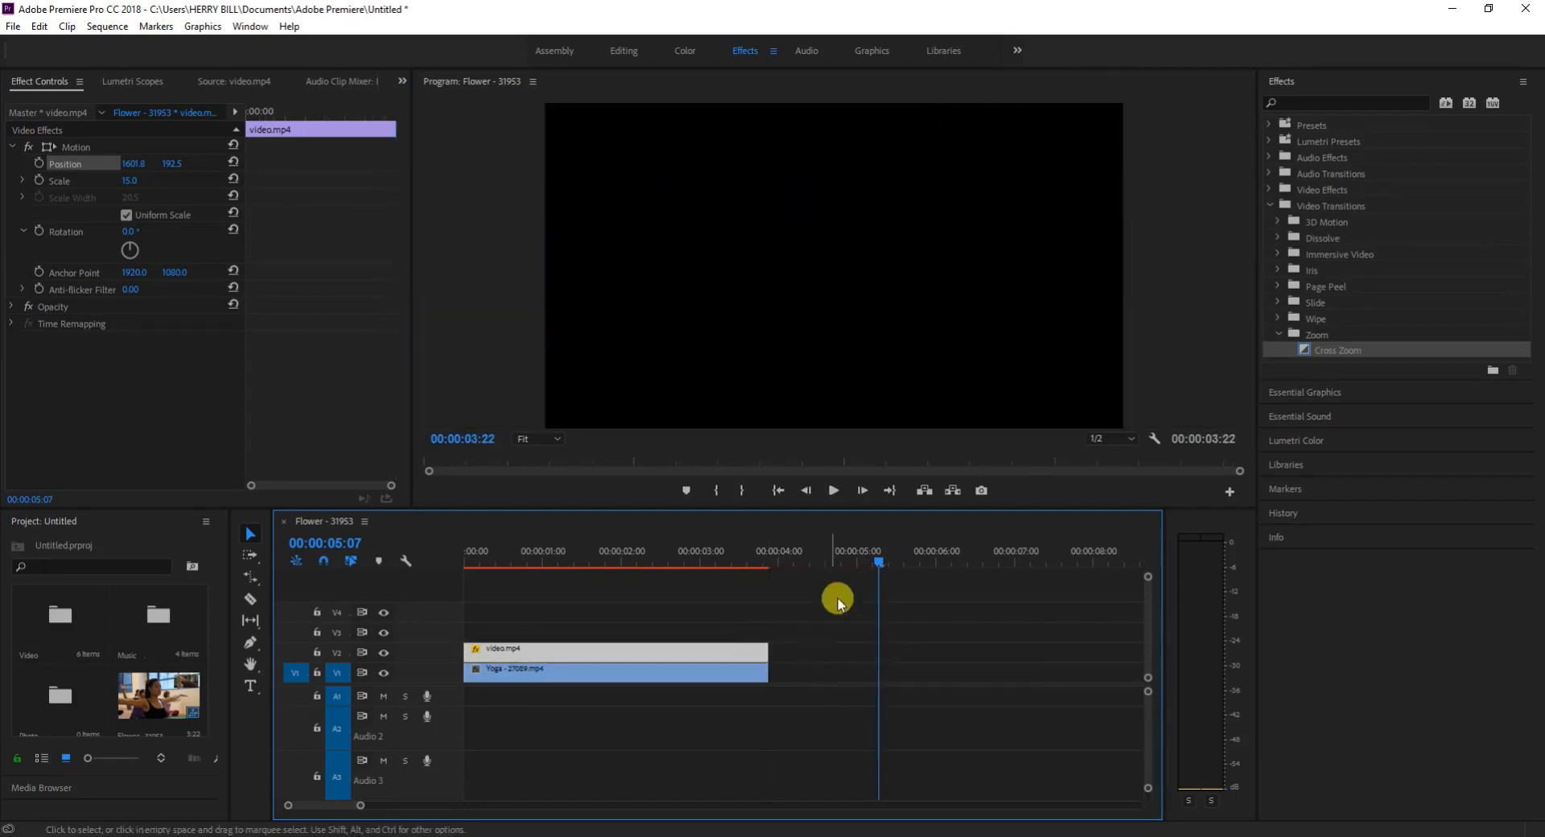
- Play the trimmed sequence from about 00:00:01:22 and stop near its end
drag(872, 565, 620, 585)
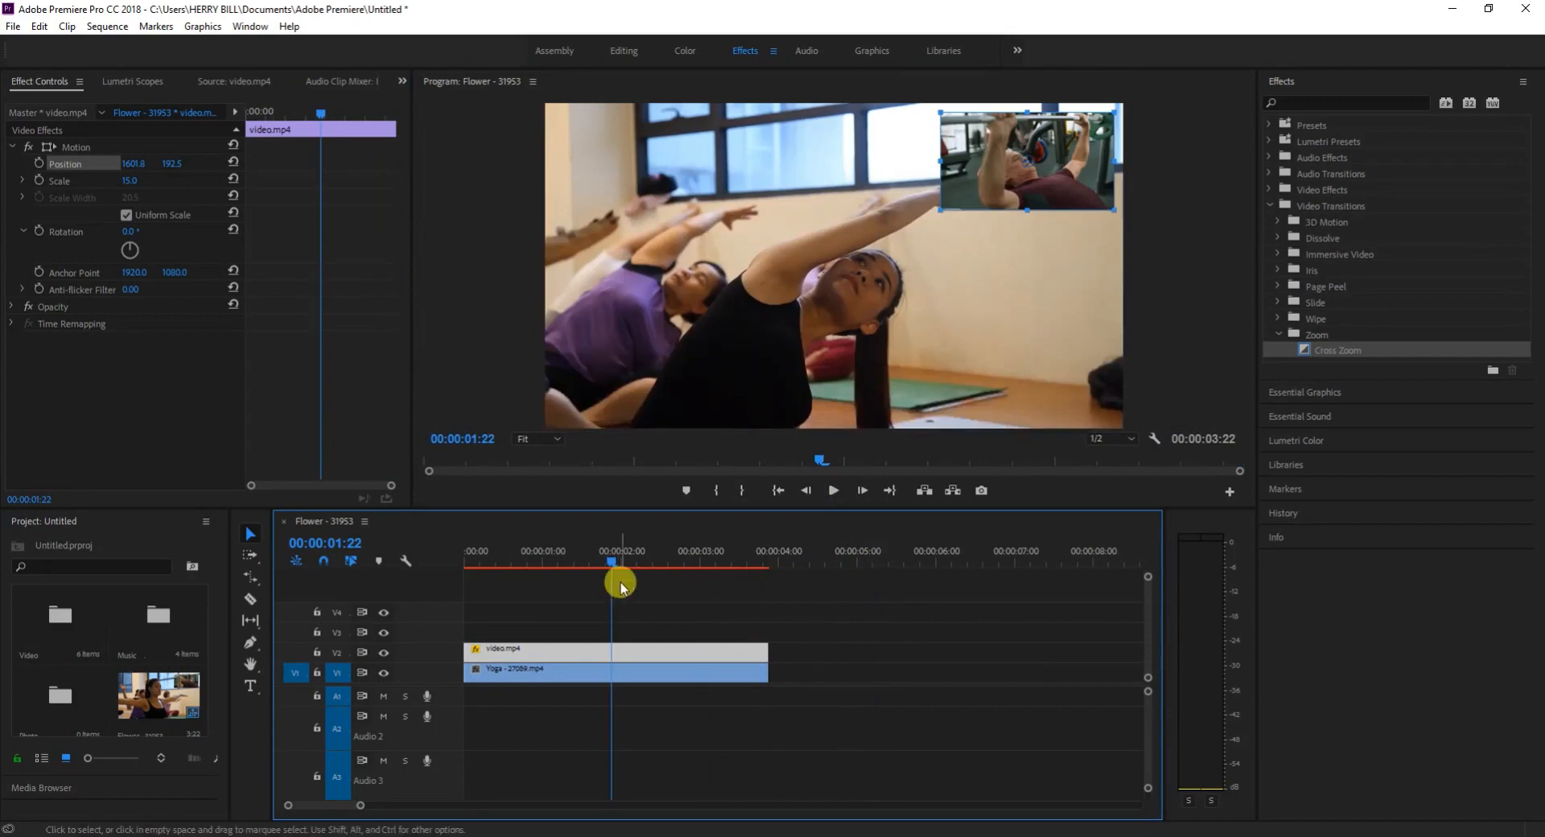
key(space)
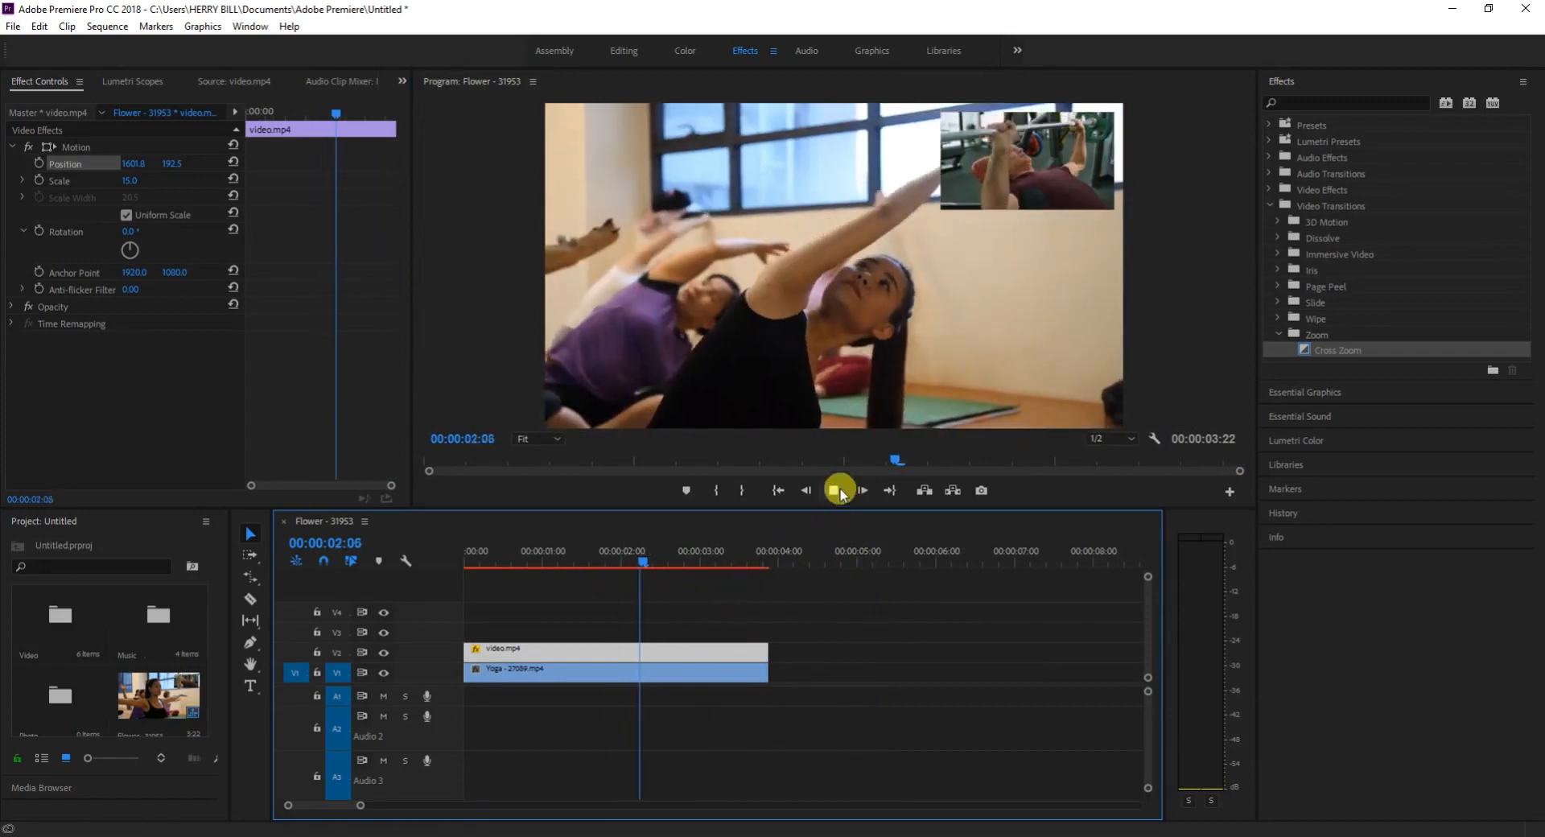
click(834, 491)
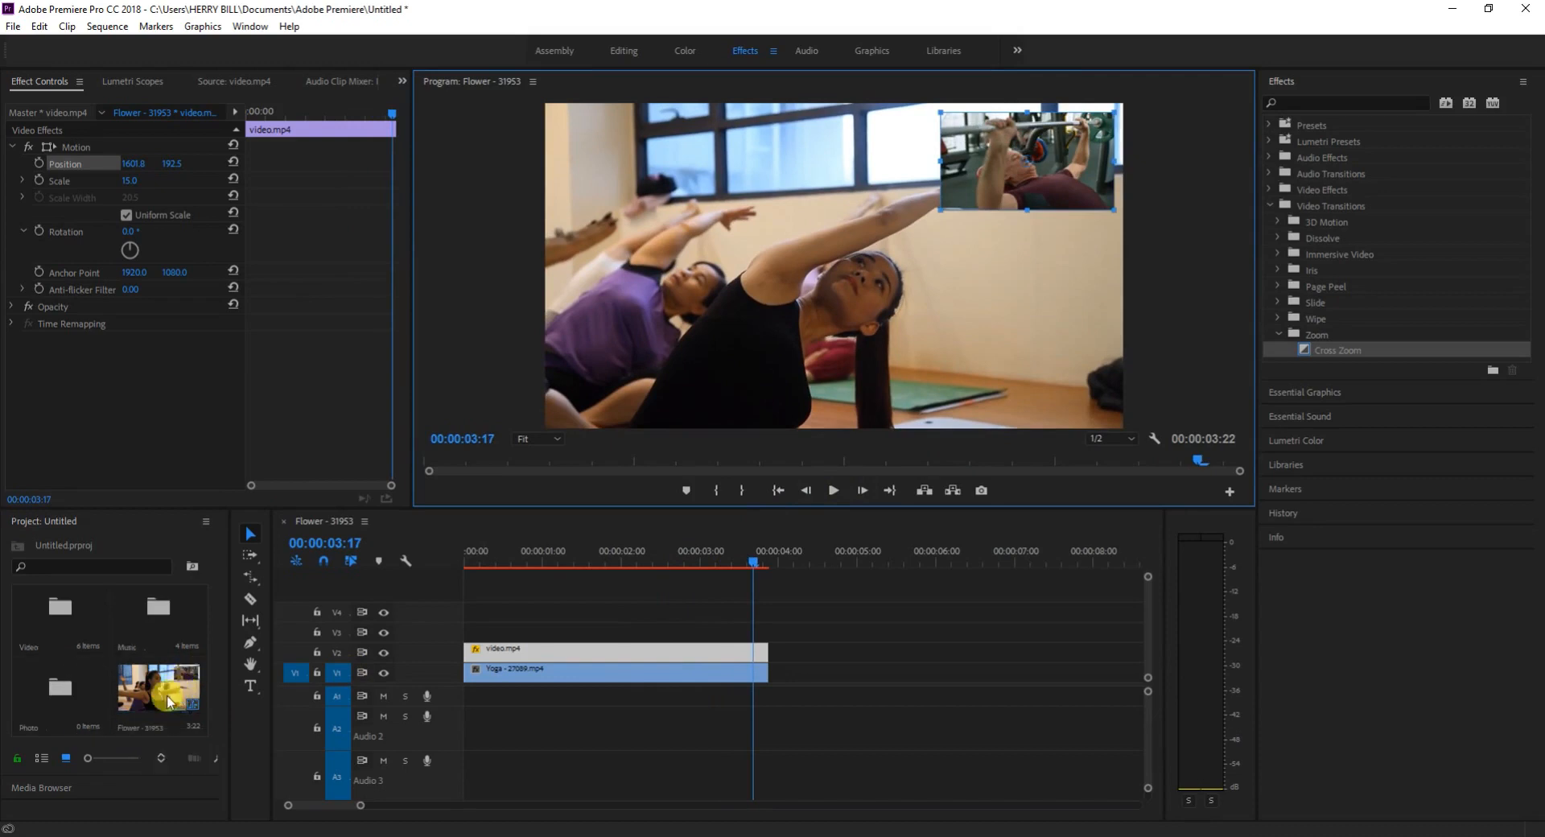
- Open the Video bin and place the mixkit push-ups clip on track V3 at the start of the sequence
double_click(60, 624)
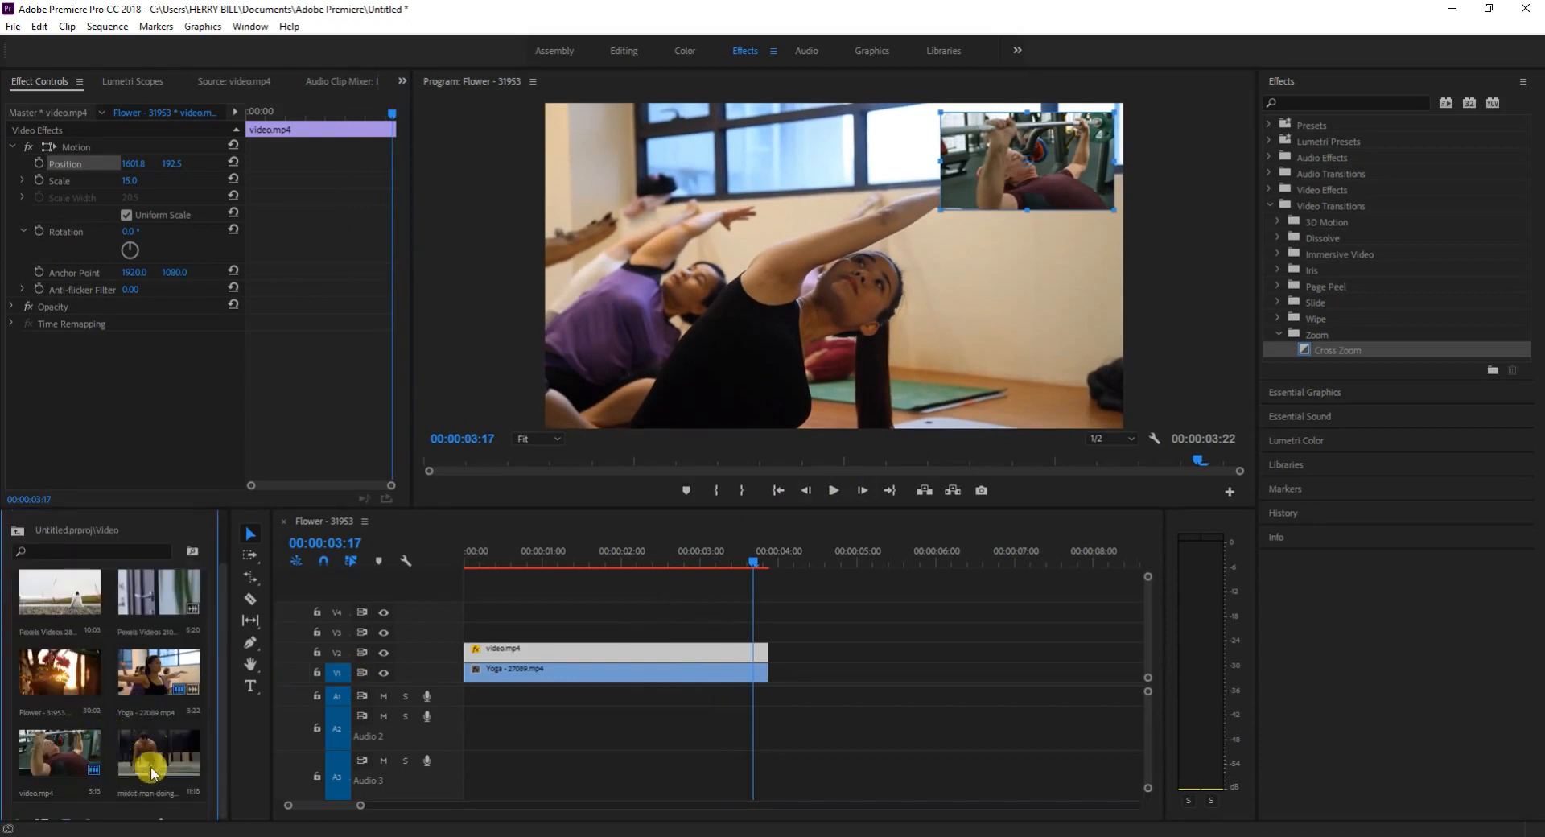
drag(151, 766, 487, 631)
click(1083, 635)
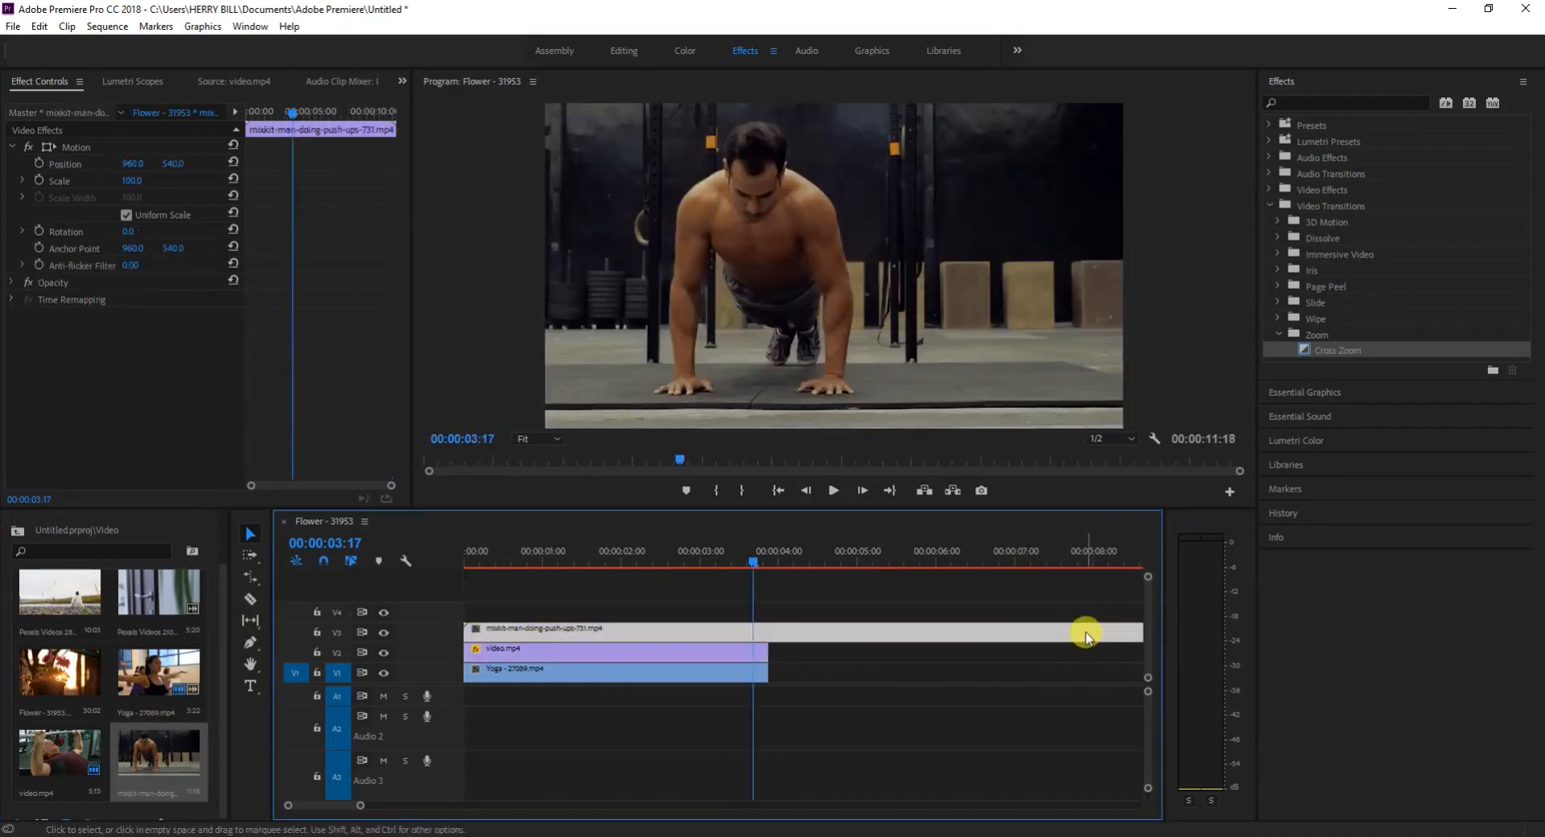
- Trim the end of the push-ups clip on V3 to match the end of the two clips below it
mouse_move(900, 631)
mouse_down()
mouse_move(852, 624)
mouse_move(886, 631)
mouse_up()
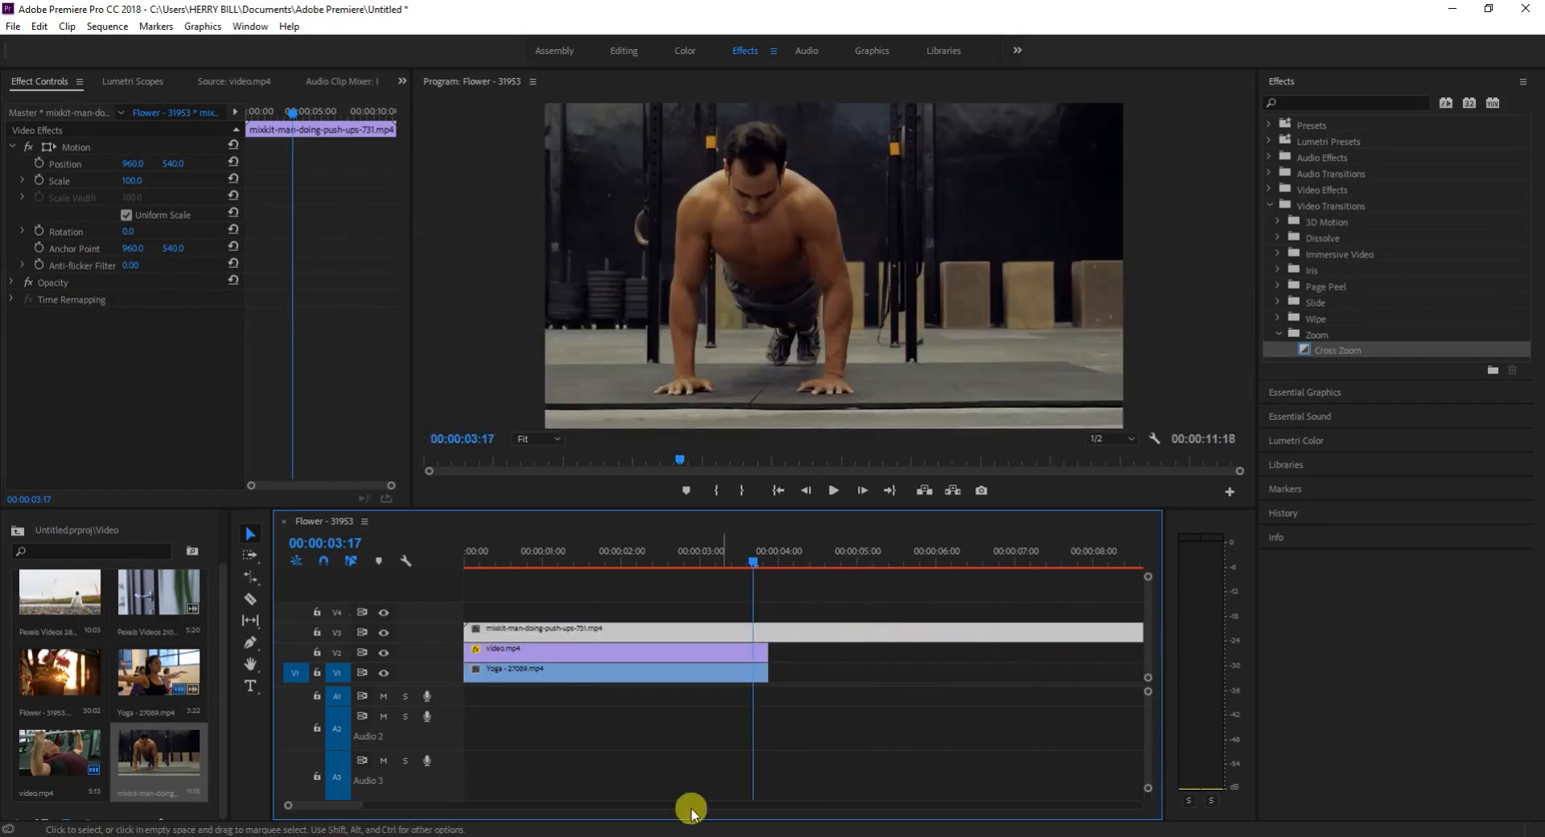
drag(338, 806, 343, 805)
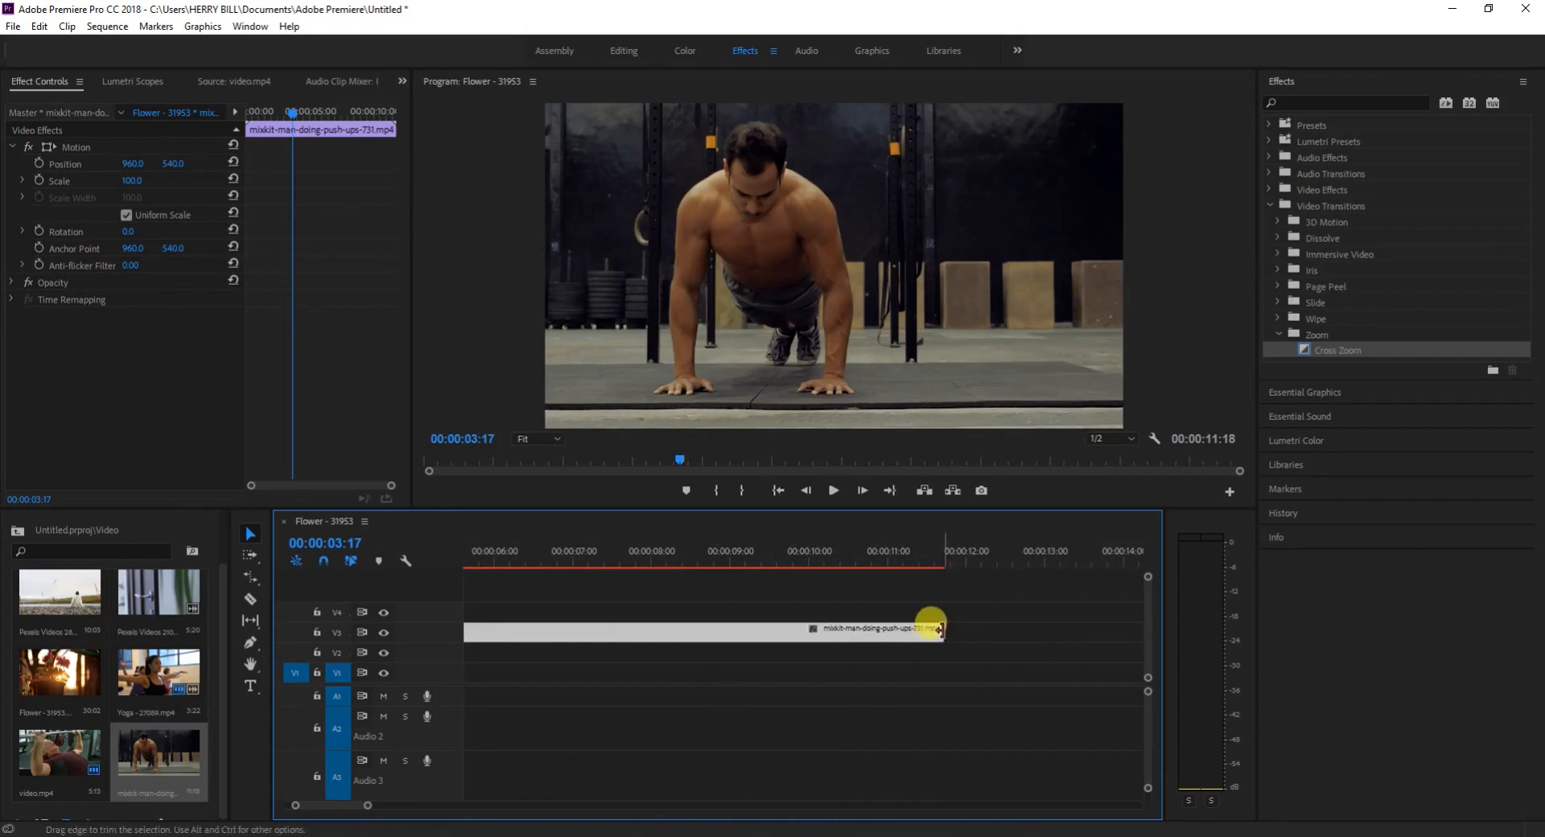
drag(940, 629, 544, 629)
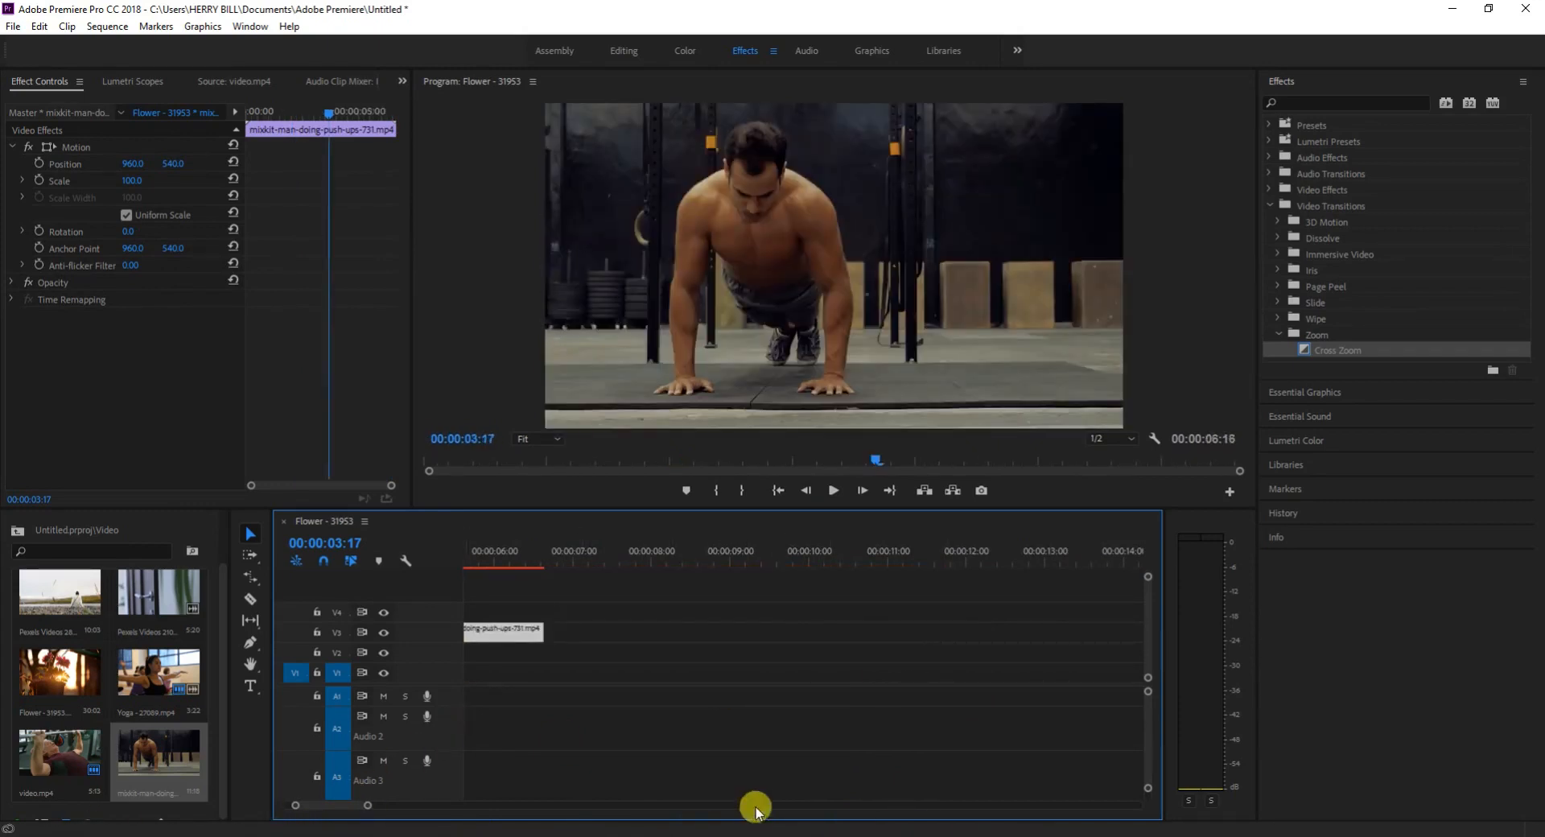
drag(328, 804, 303, 811)
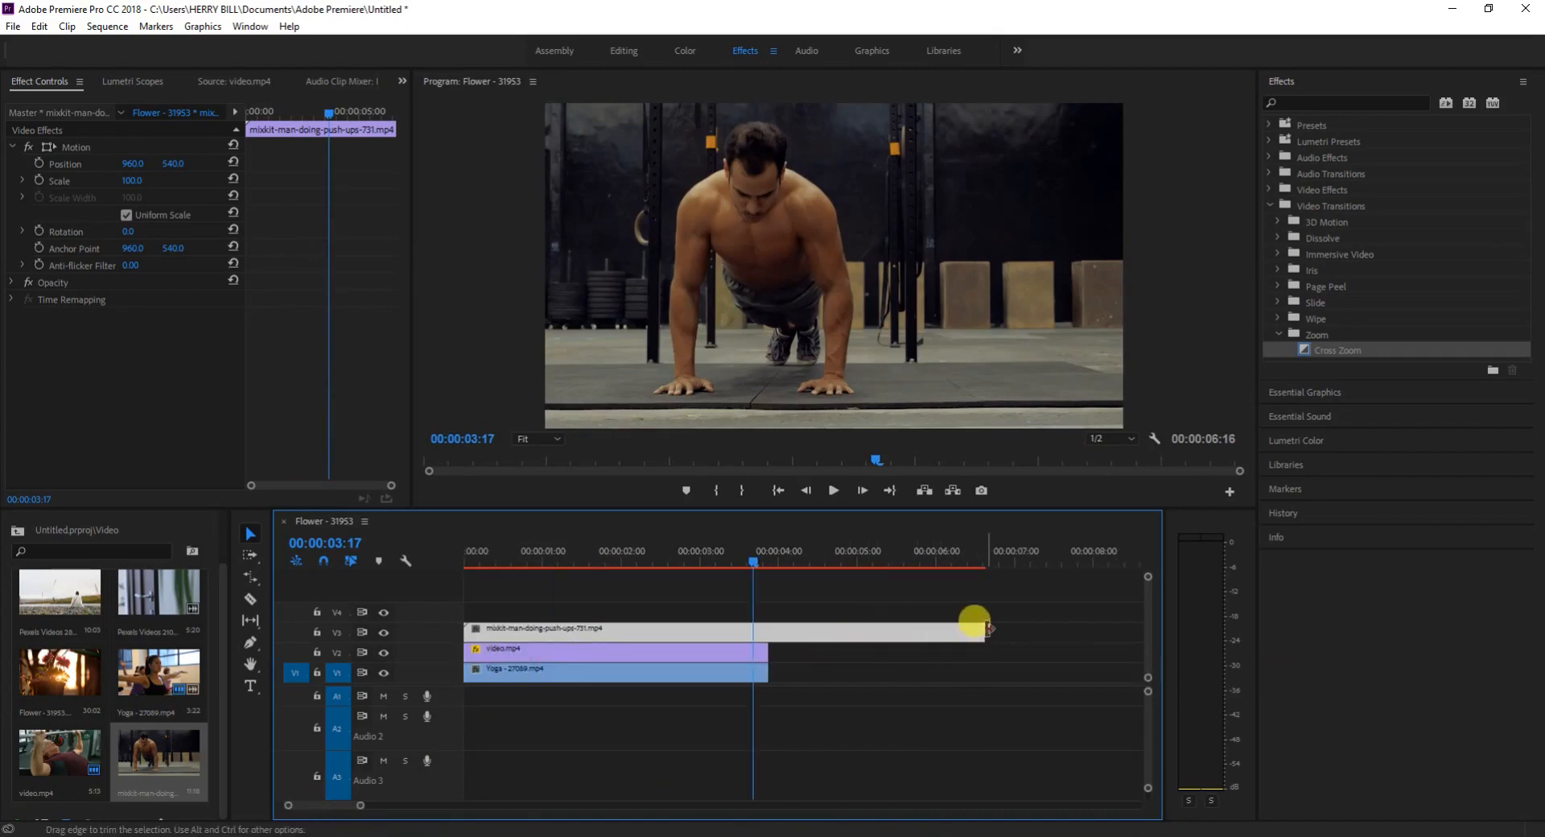
drag(980, 627, 765, 620)
- Shrink the push-ups overlay to a scale of about 29.7 and place it in the frame's upper left at about 272.8, 189.8
drag(753, 561, 528, 563)
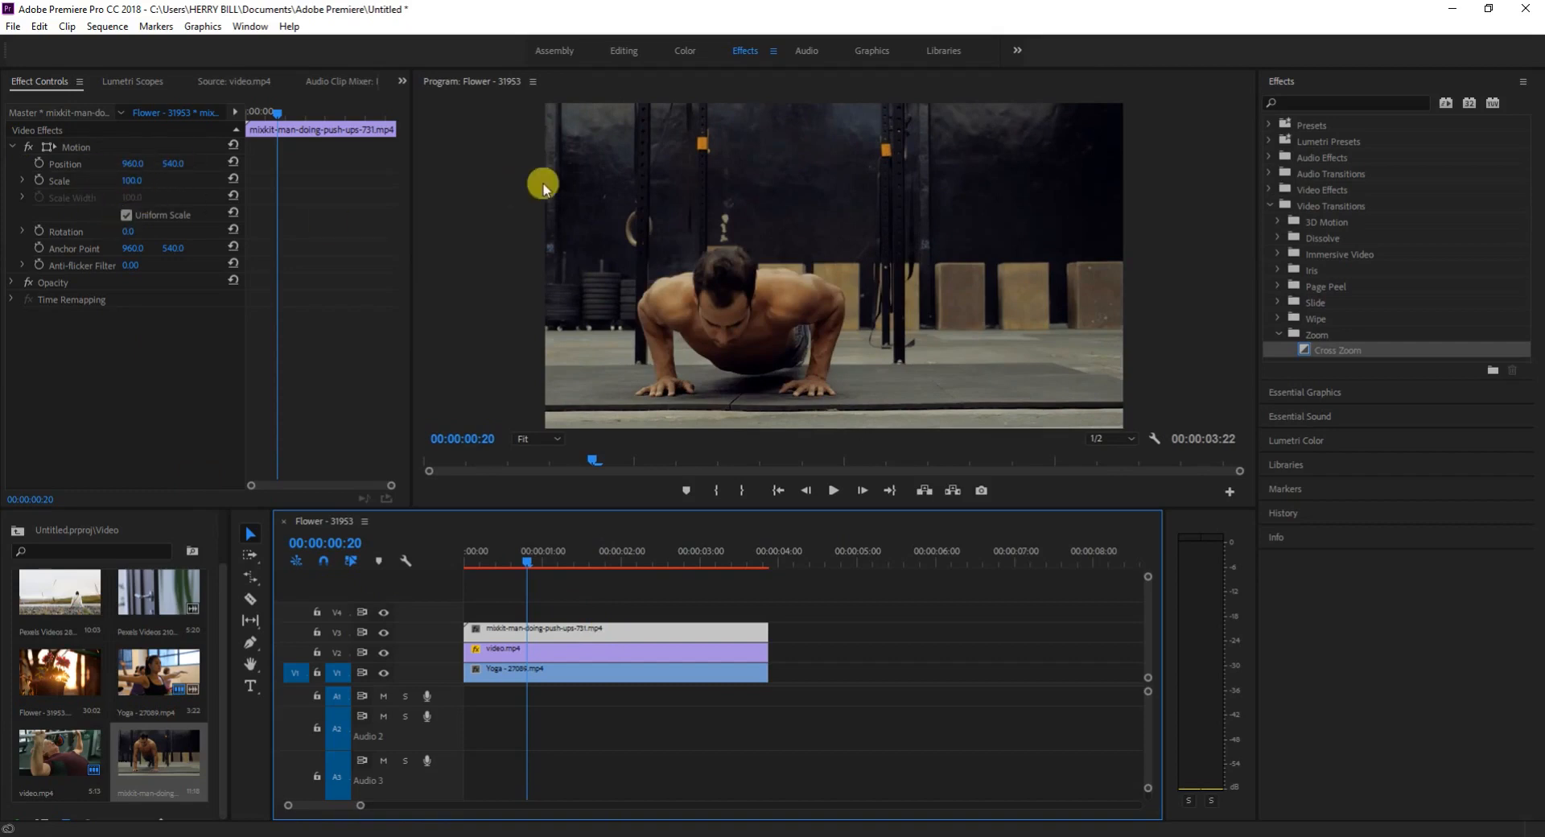
click(801, 250)
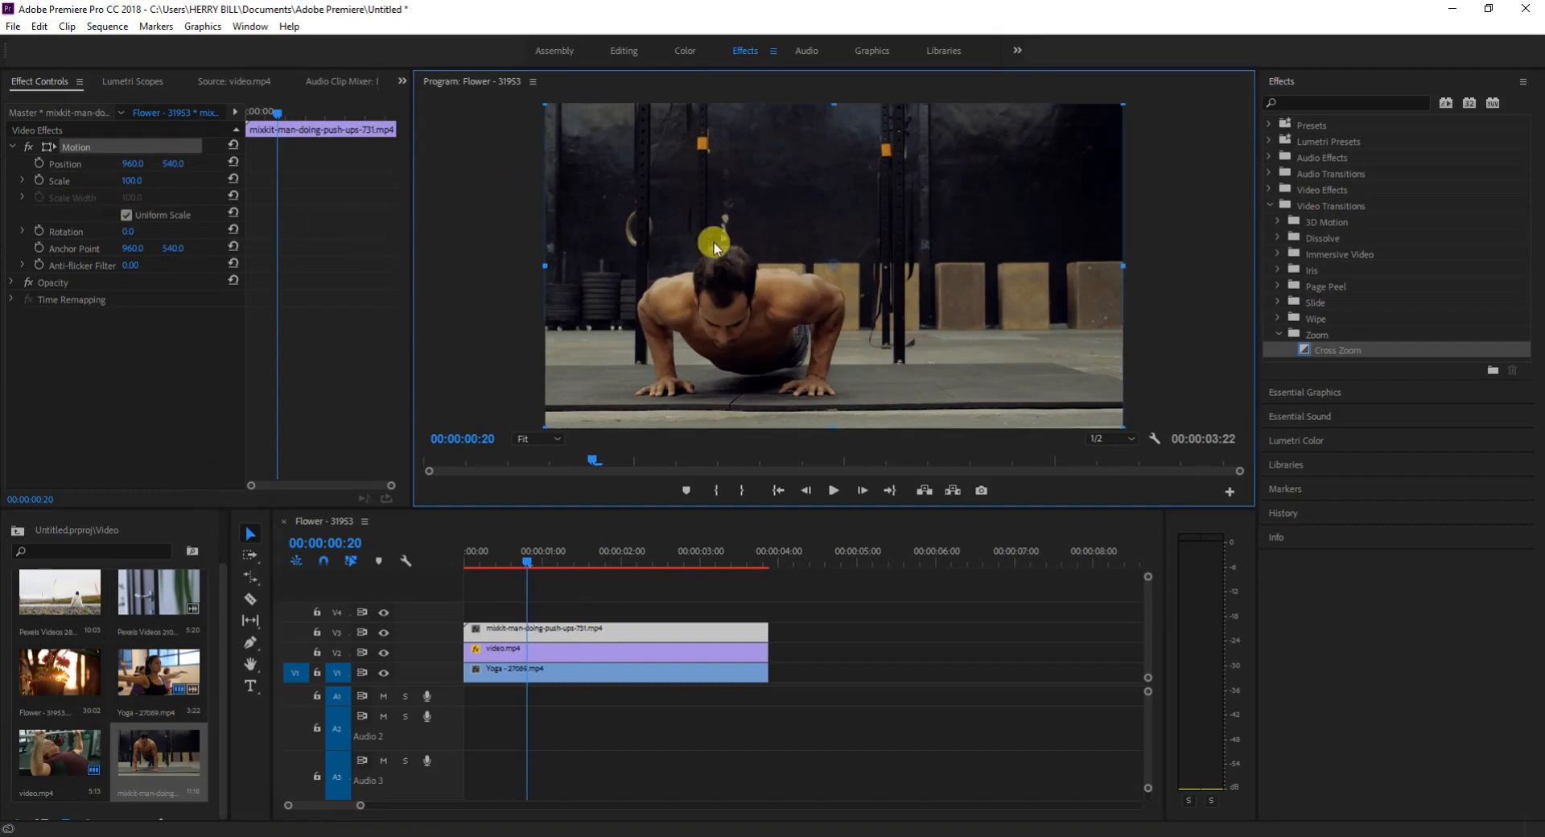
drag(536, 98, 722, 238)
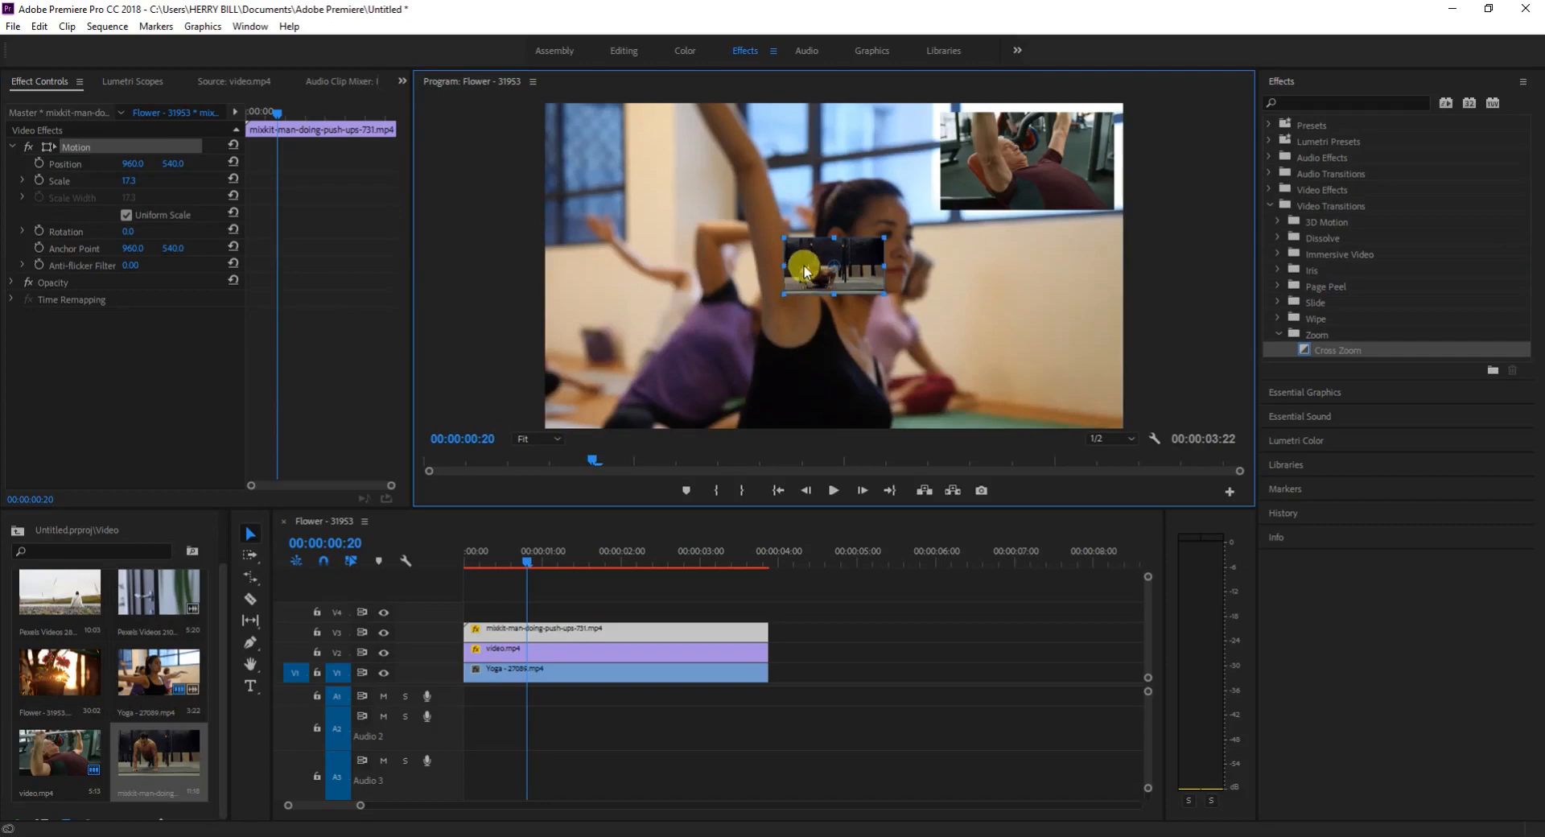
drag(804, 265, 581, 161)
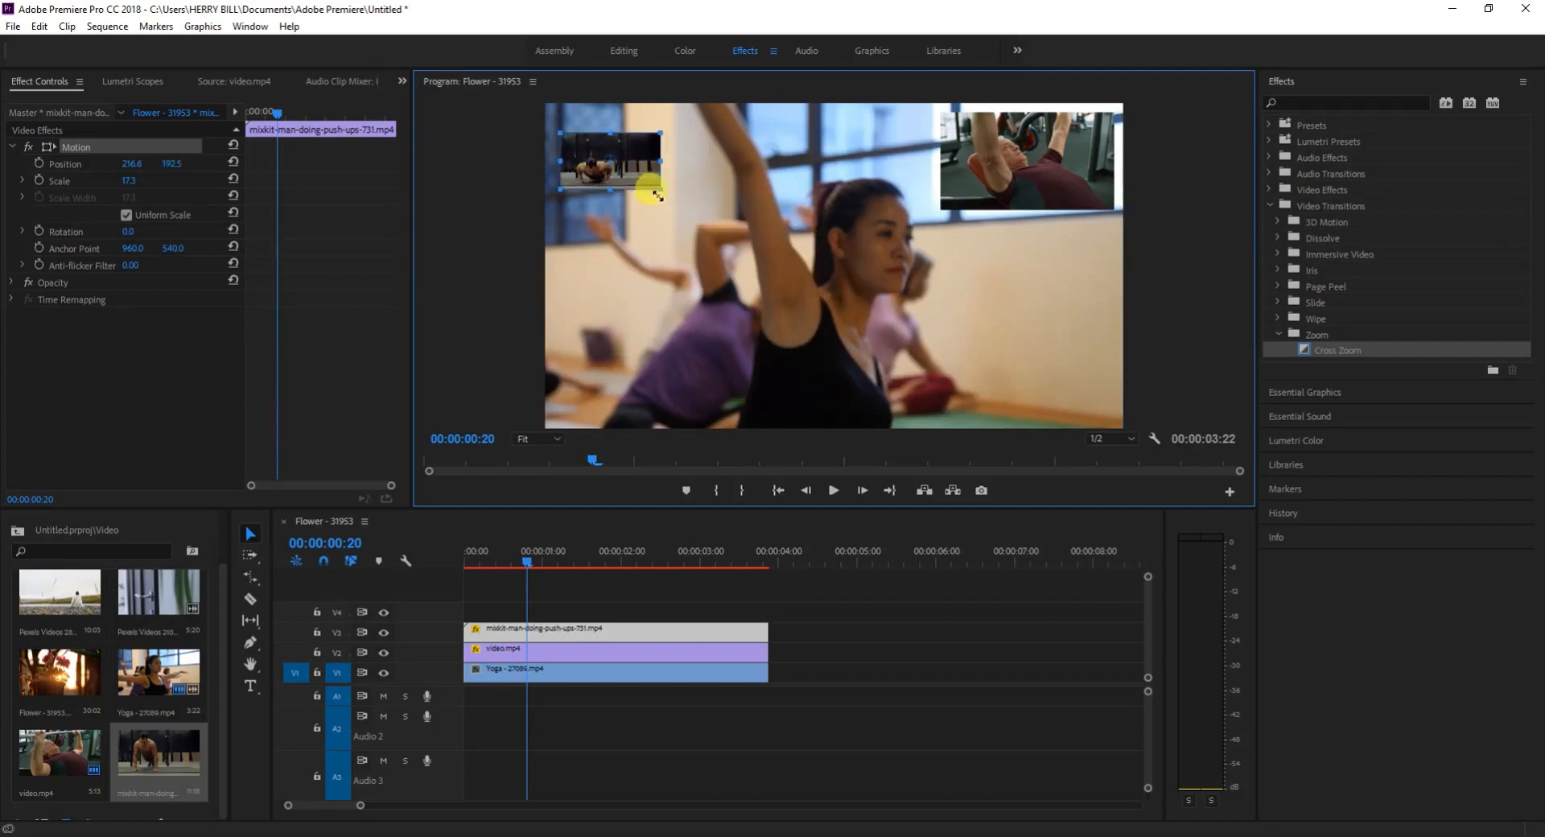
mouse_move(657, 195)
mouse_down()
mouse_move(676, 207)
mouse_move(678, 174)
mouse_up()
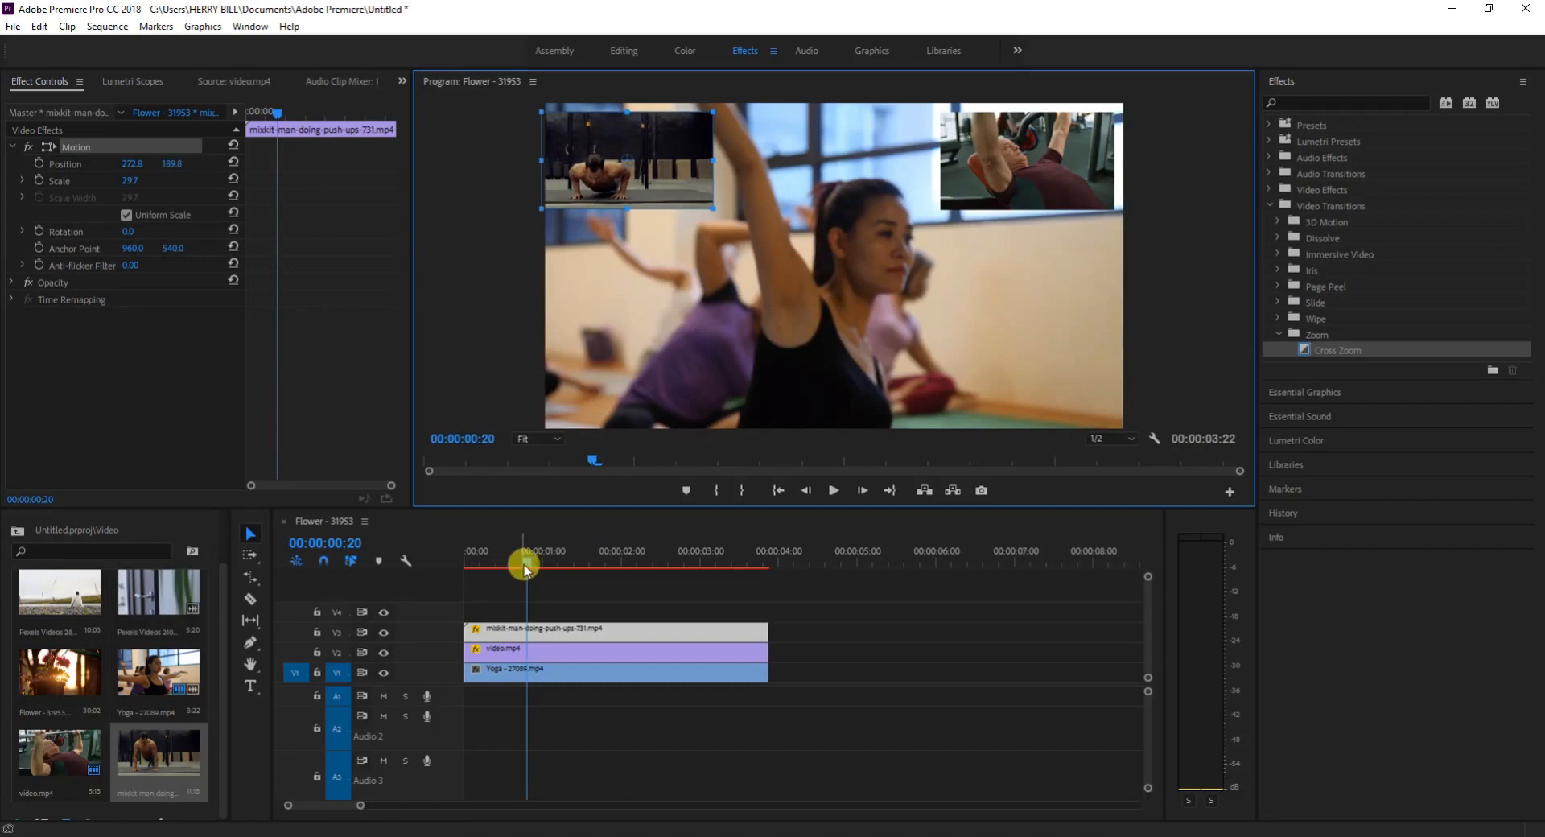
- Play the sequence with both overlays from the start and return the playhead to the beginning
drag(525, 569, 466, 563)
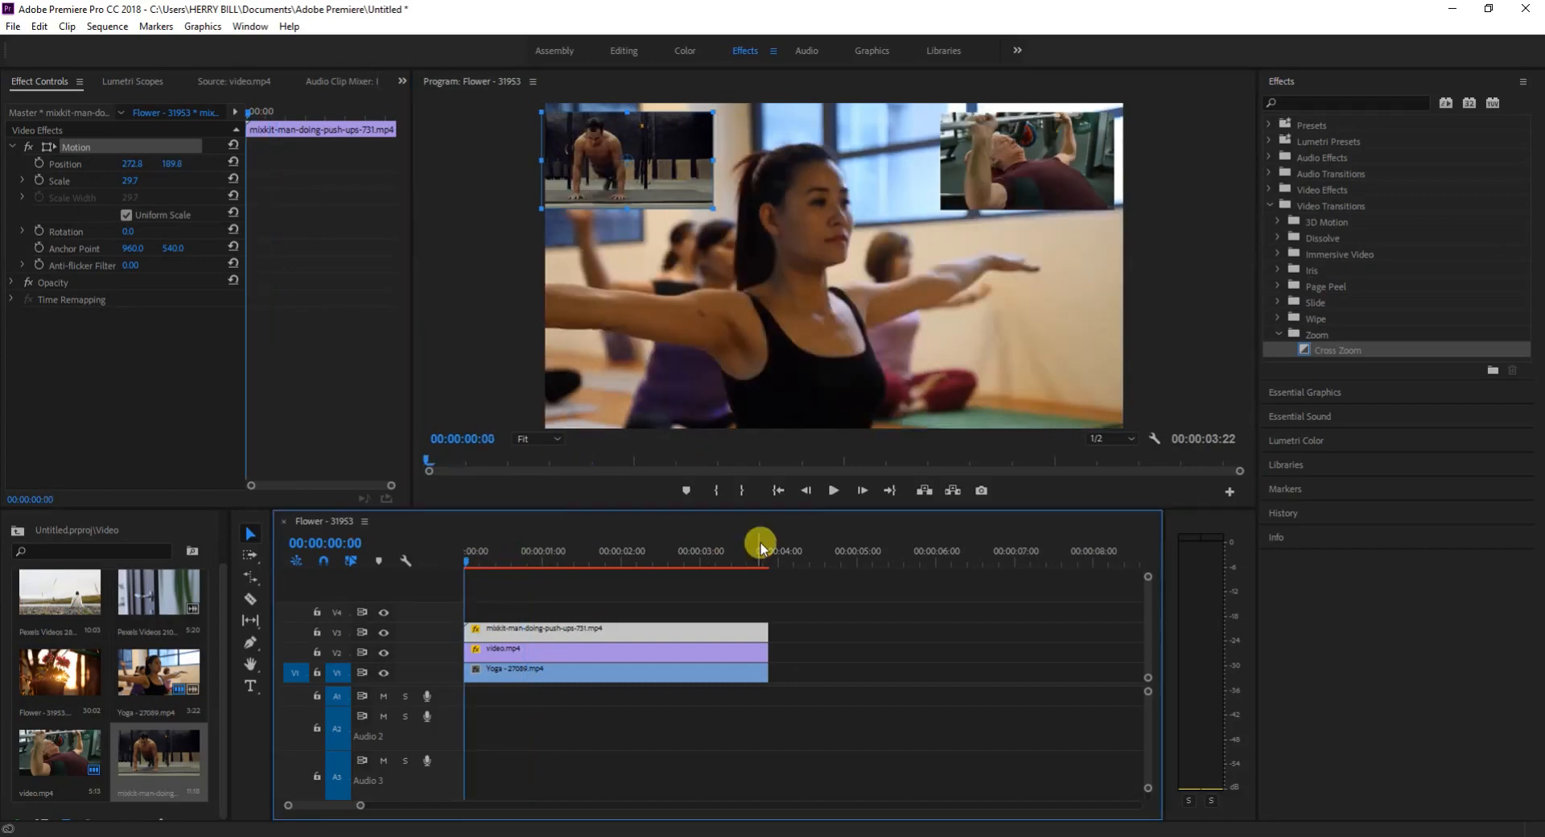
click(837, 492)
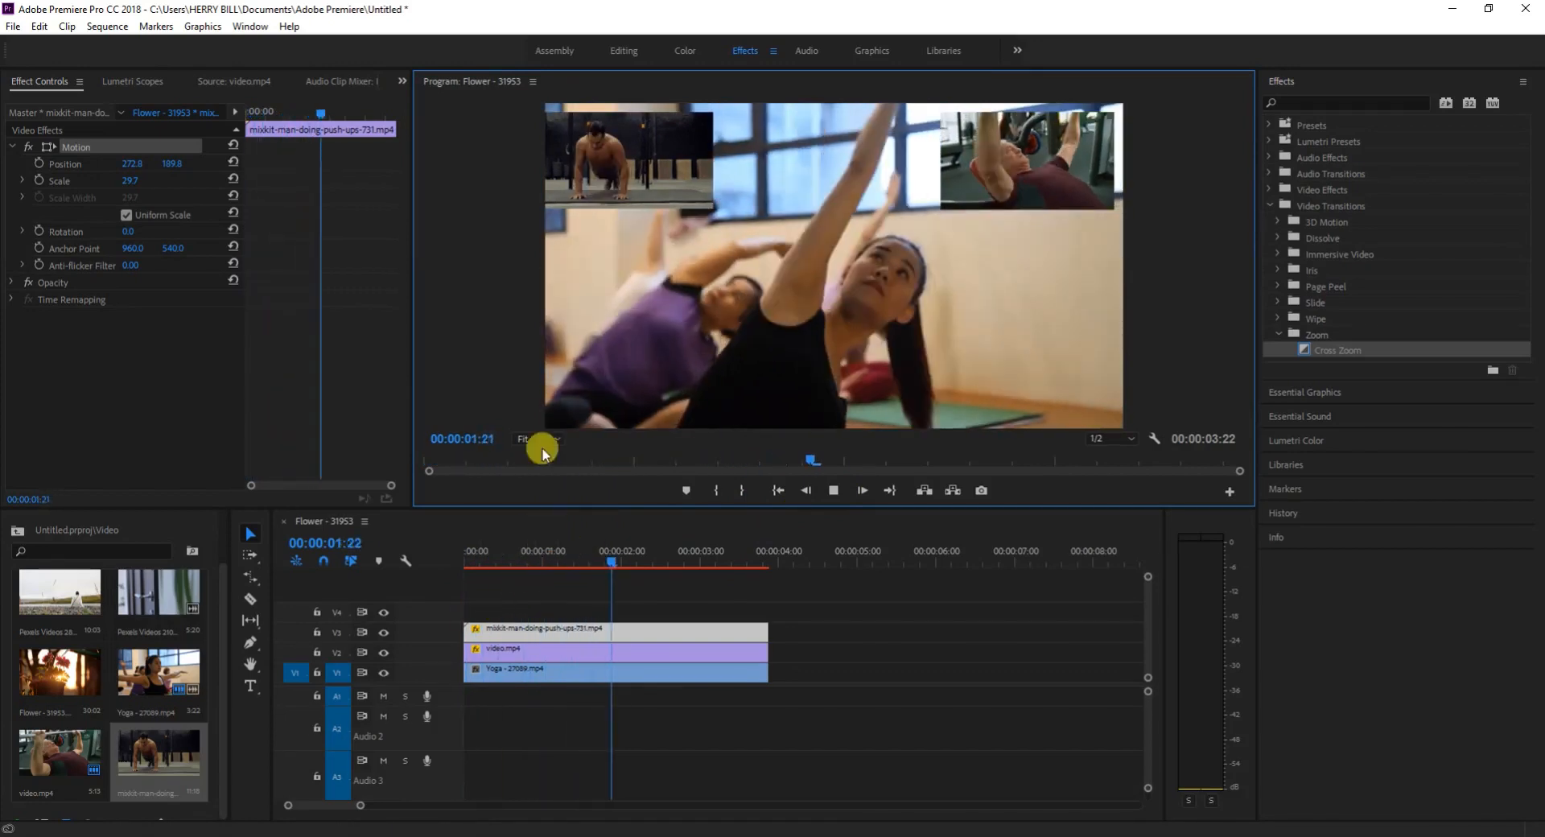
key(space)
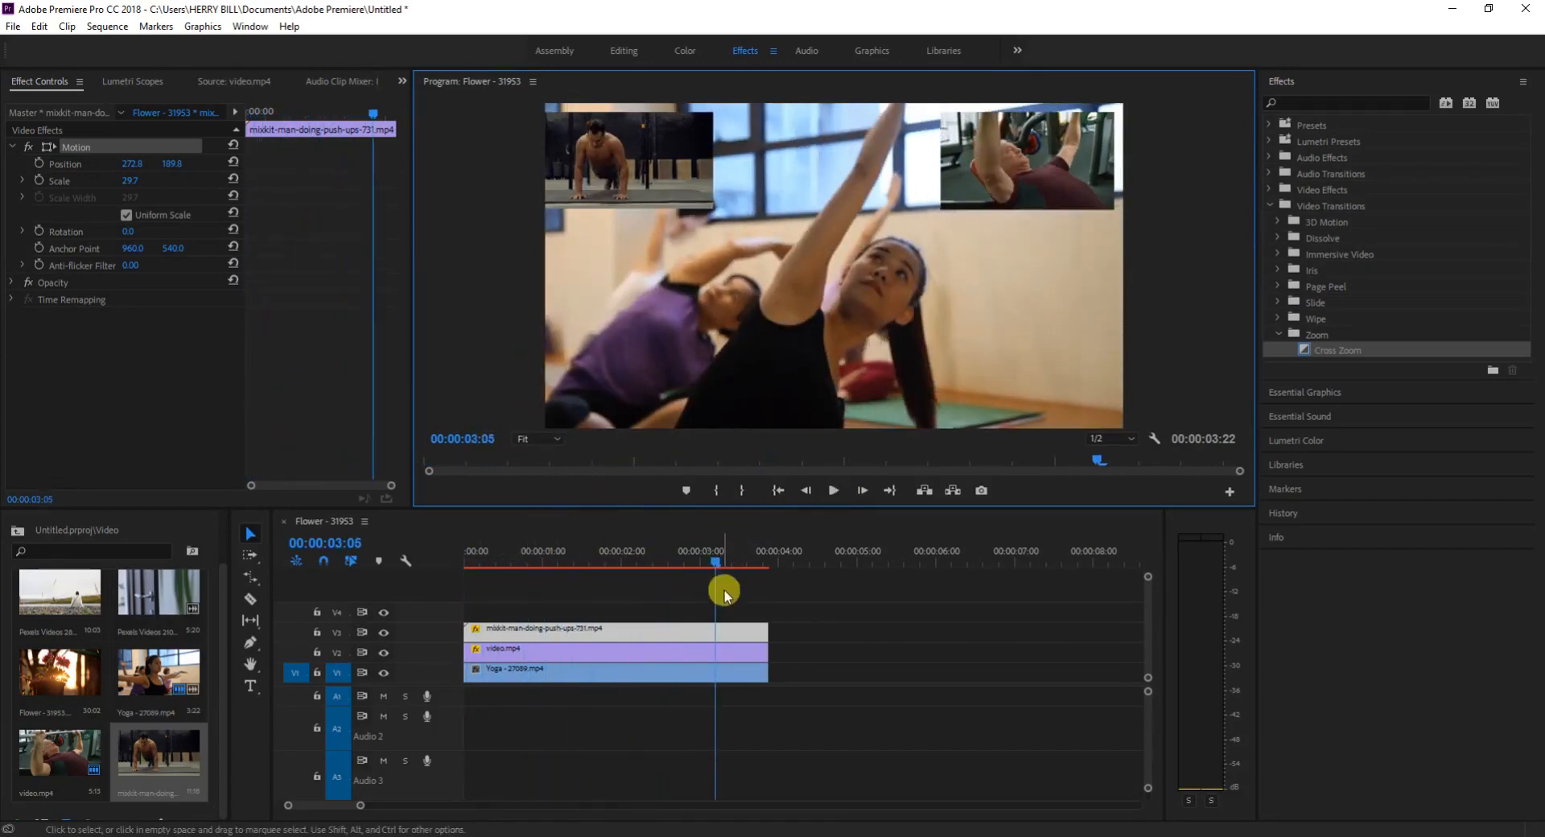
click(716, 562)
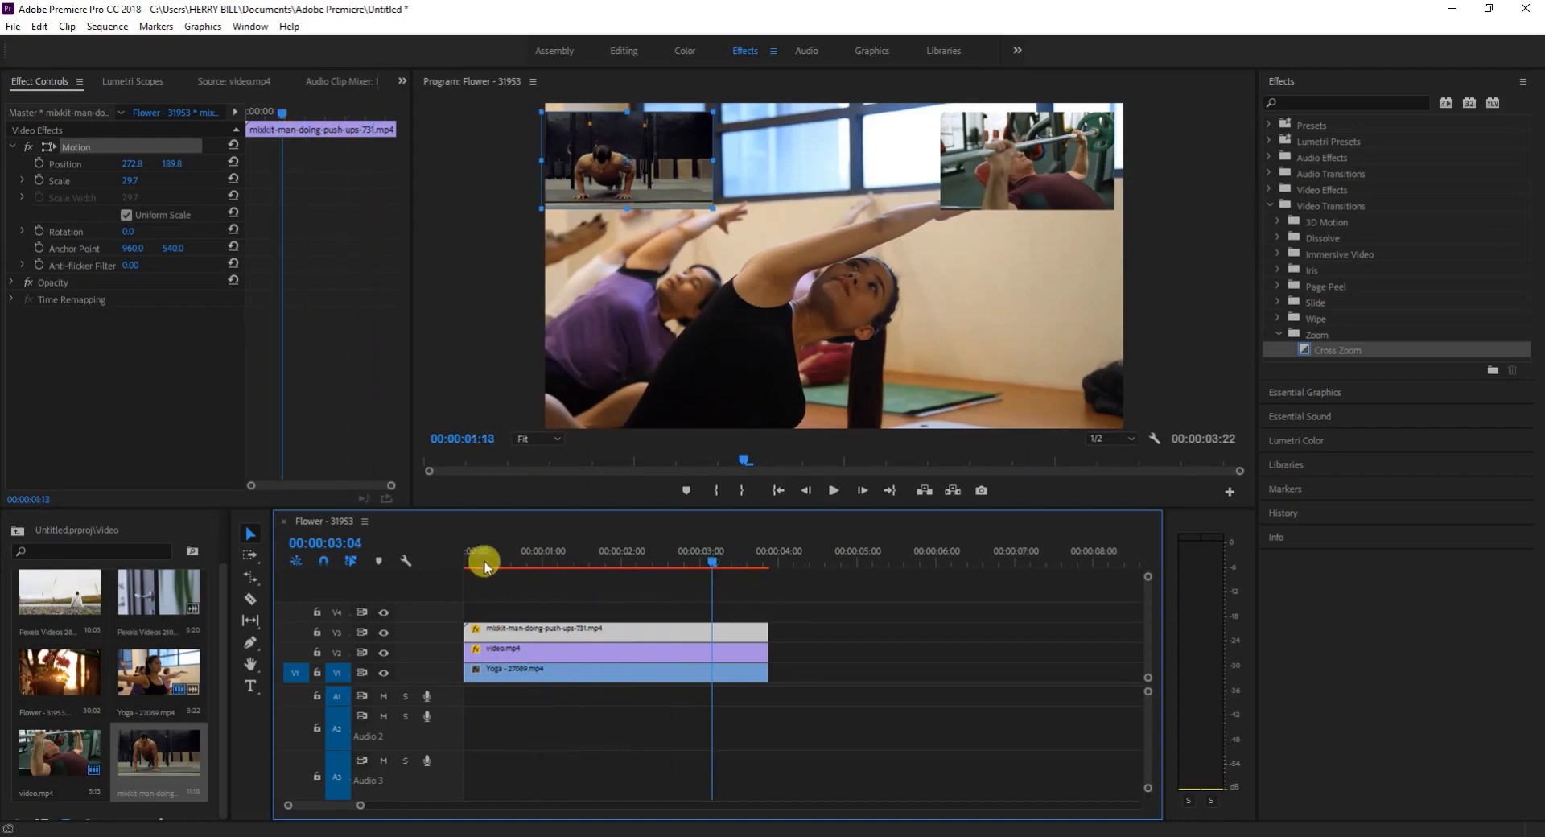
drag(483, 564, 449, 552)
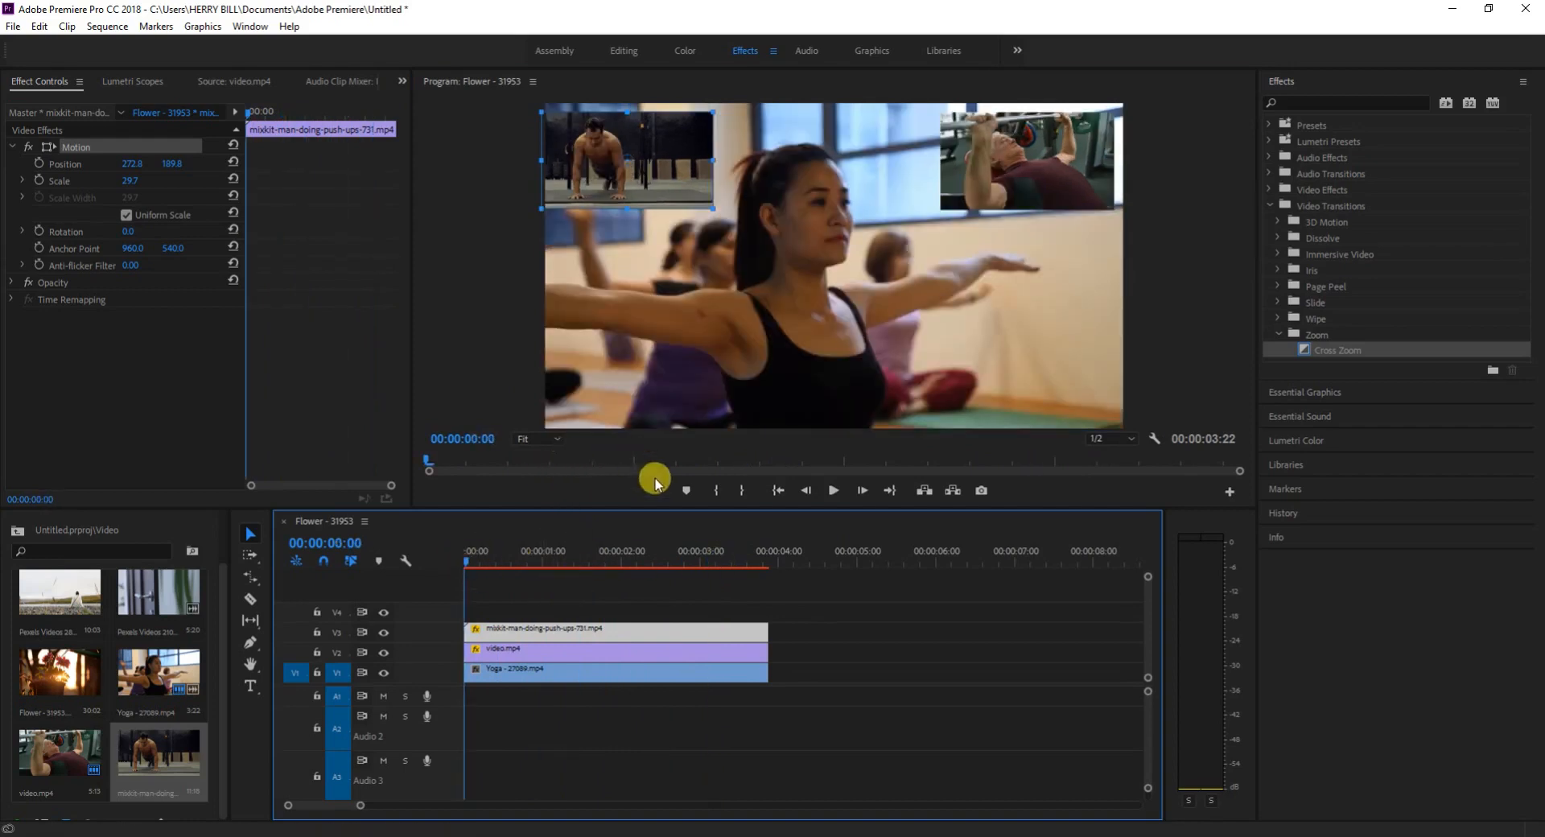